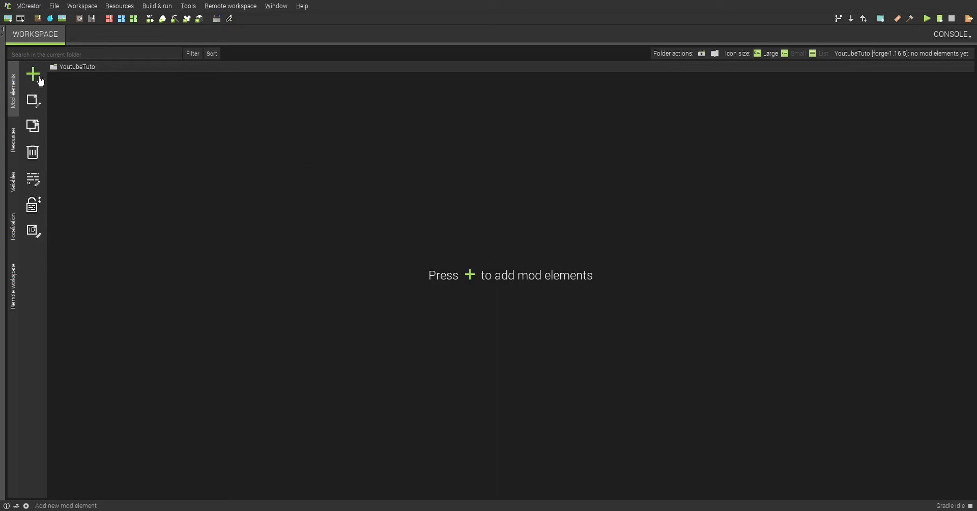
{"action": "left_click", "coordinate": [32, 74]}
{"action": "left_click", "coordinate": [501, 210]}
{"action": "left_click", "coordinate": [33, 74]}
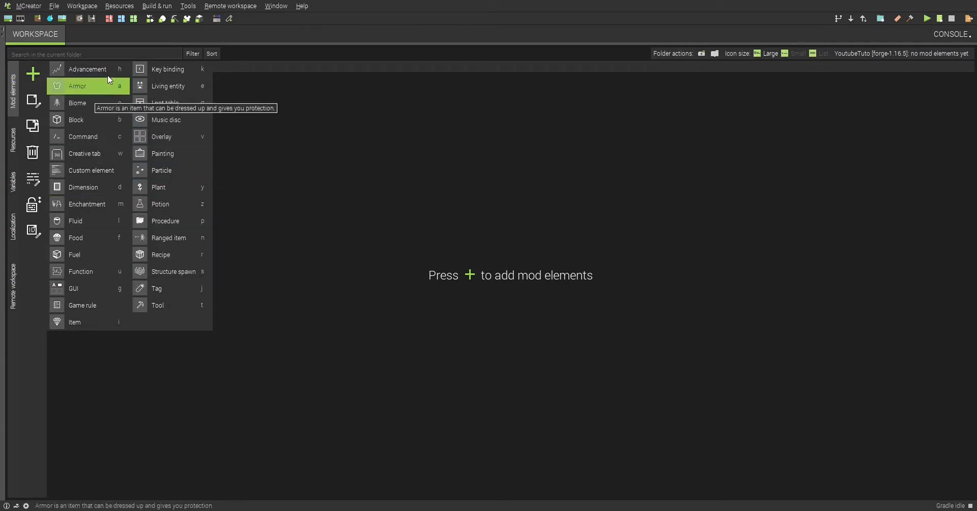
{"action": "left_click", "coordinate": [260, 117]}
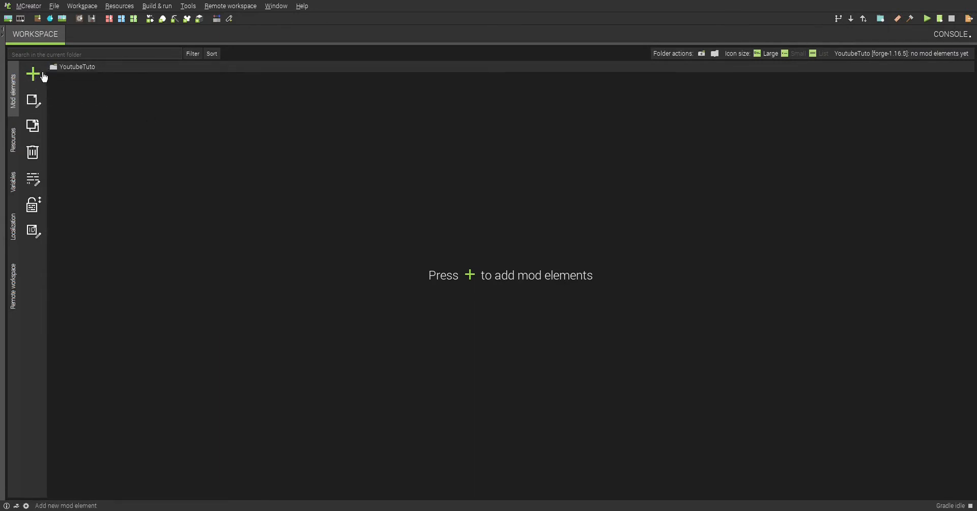
{"action": "left_click", "coordinate": [32, 76]}
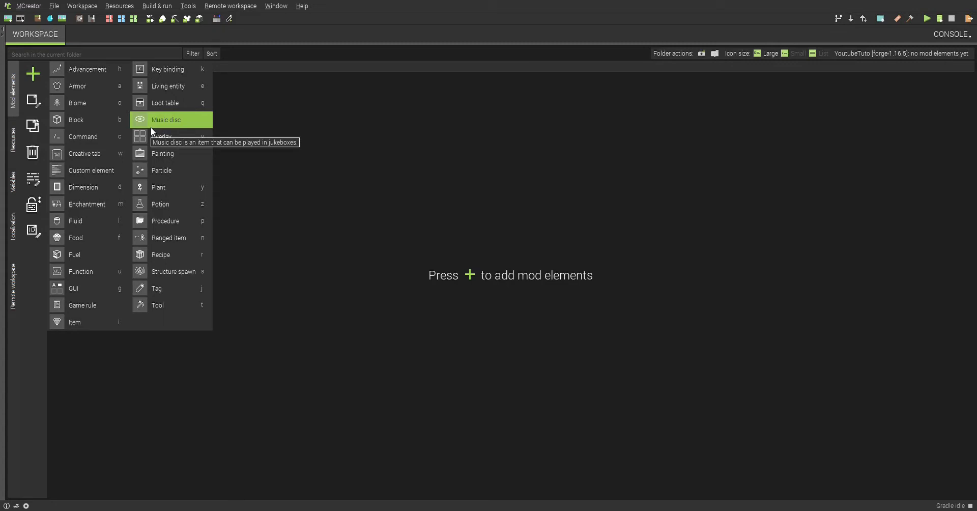
{"action": "left_click", "coordinate": [46, 85]}
Create a new Block mod element named Block1.
{"action": "left_click", "coordinate": [33, 77]}
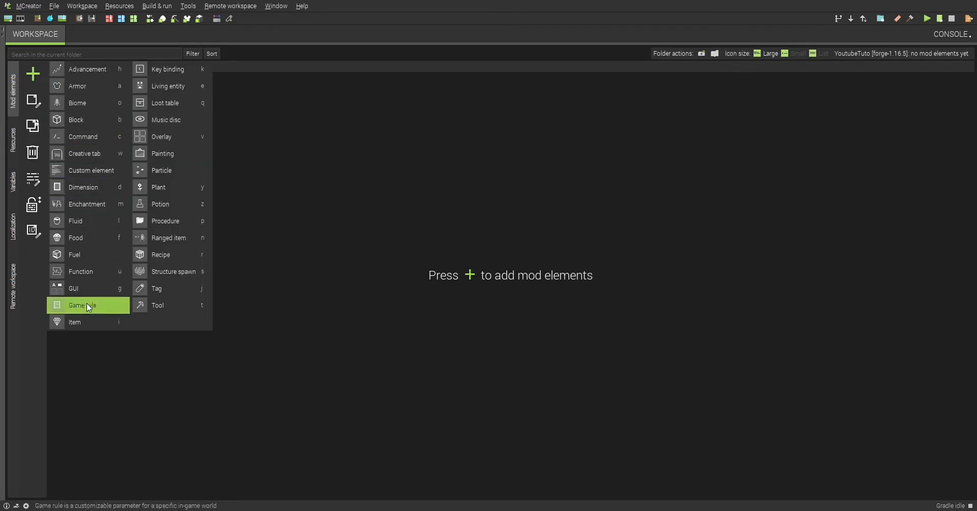
{"action": "left_click", "coordinate": [99, 128]}
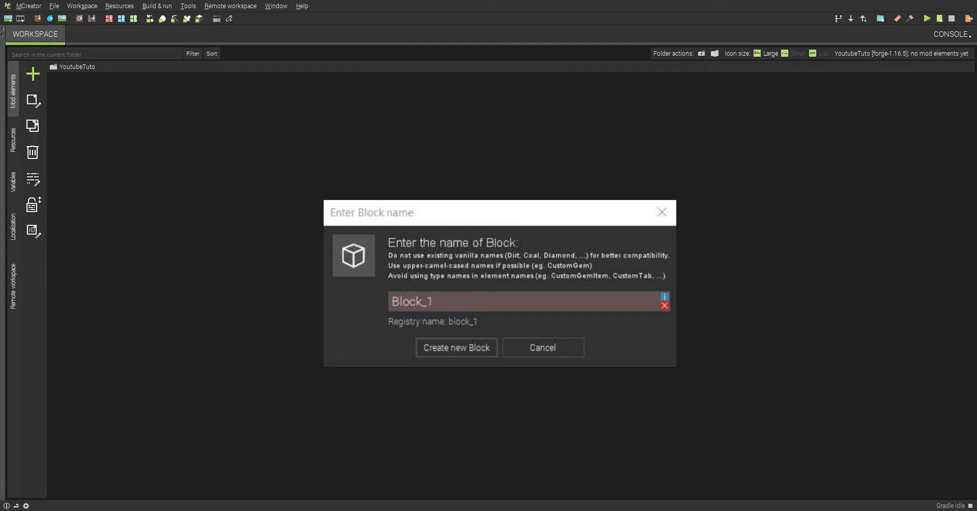
{"action": "key", "text": "Return"}
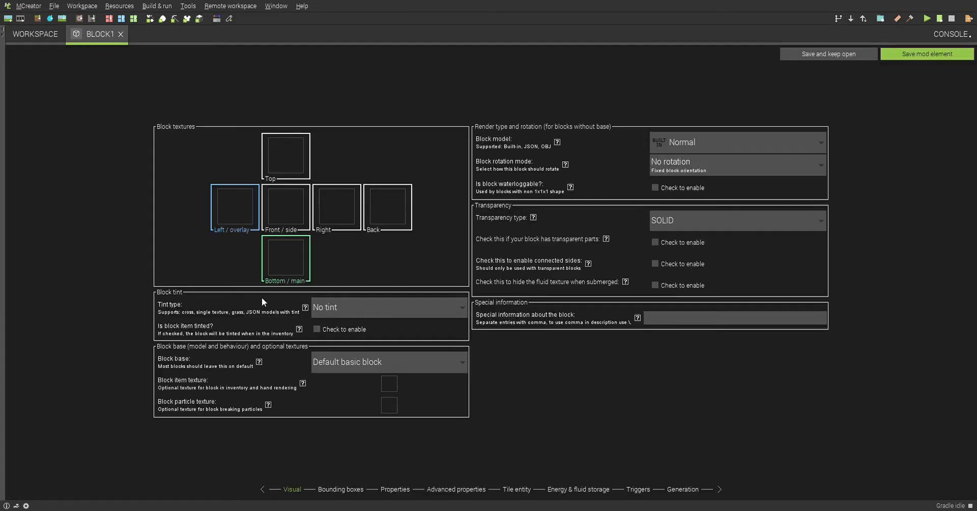
Review the available options for the block's model, rotation mode and transparency type.
{"action": "left_click", "coordinate": [30, 32]}
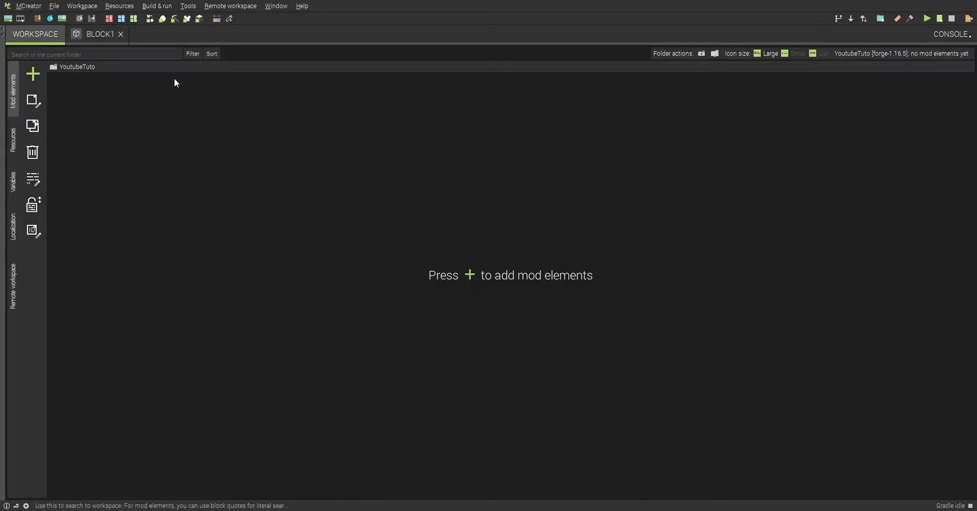
{"action": "left_click", "coordinate": [82, 36]}
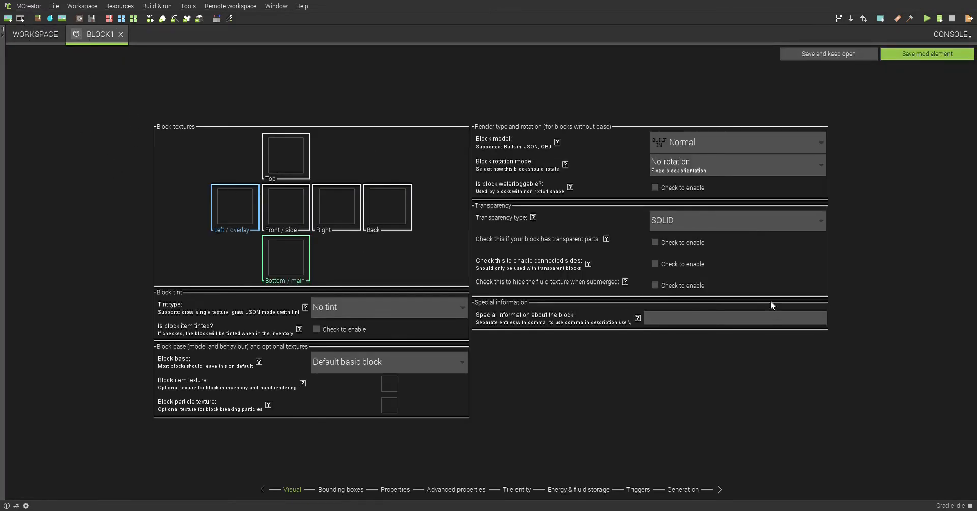
{"action": "left_click", "coordinate": [691, 145]}
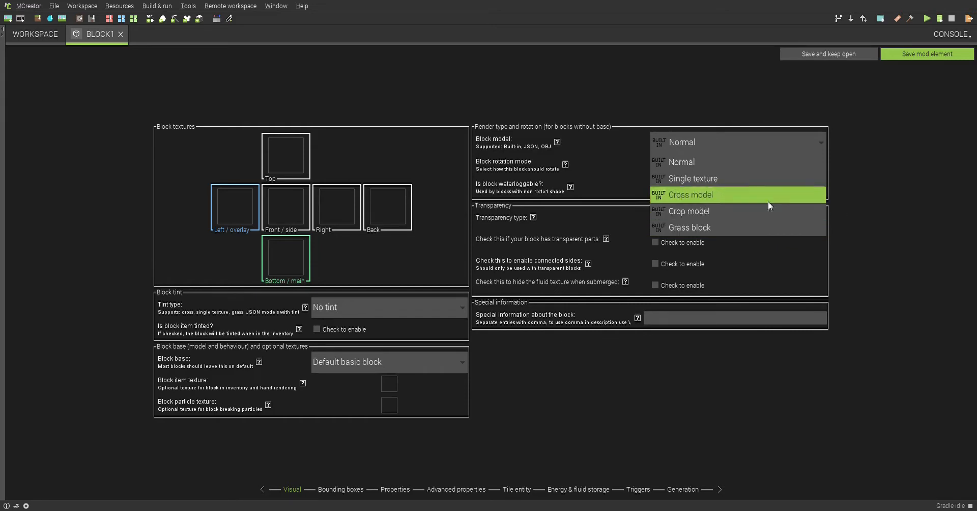
{"action": "left_click", "coordinate": [859, 225]}
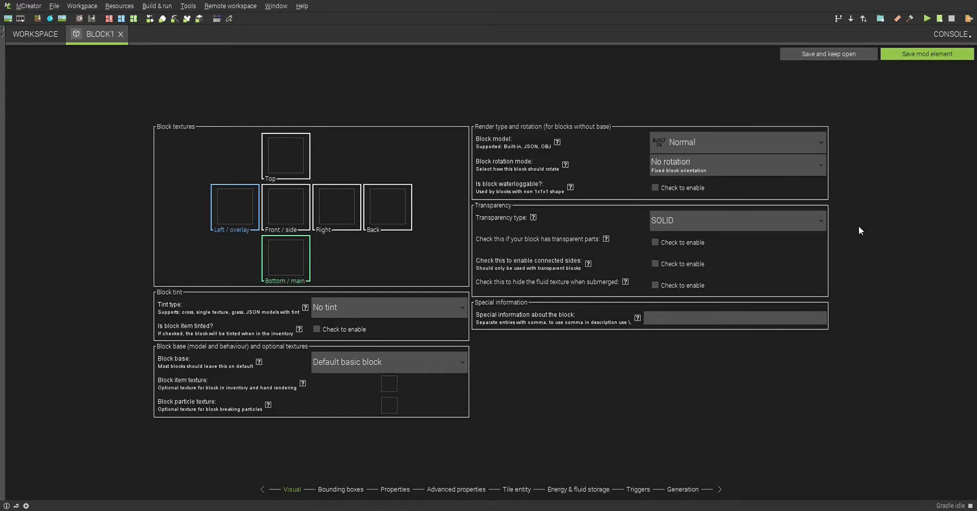
{"action": "left_click", "coordinate": [736, 170]}
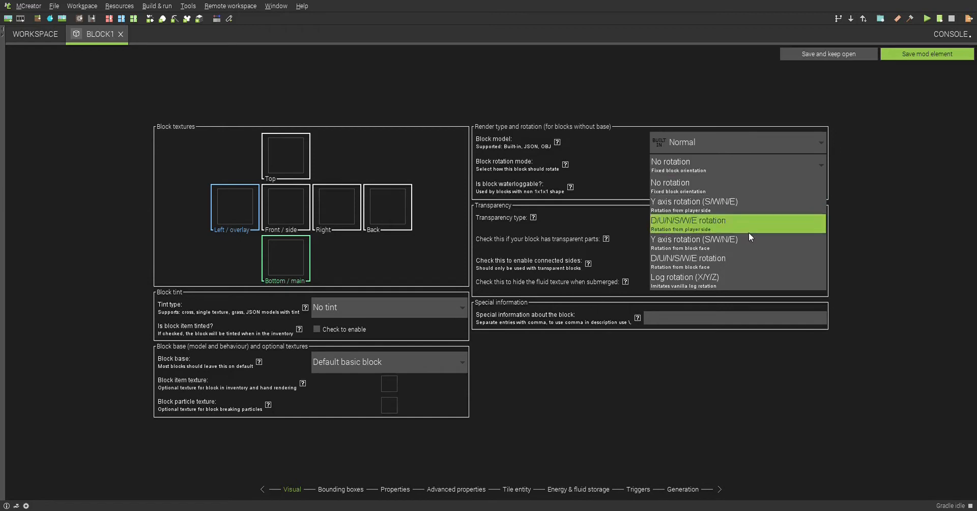
{"action": "left_click", "coordinate": [906, 271]}
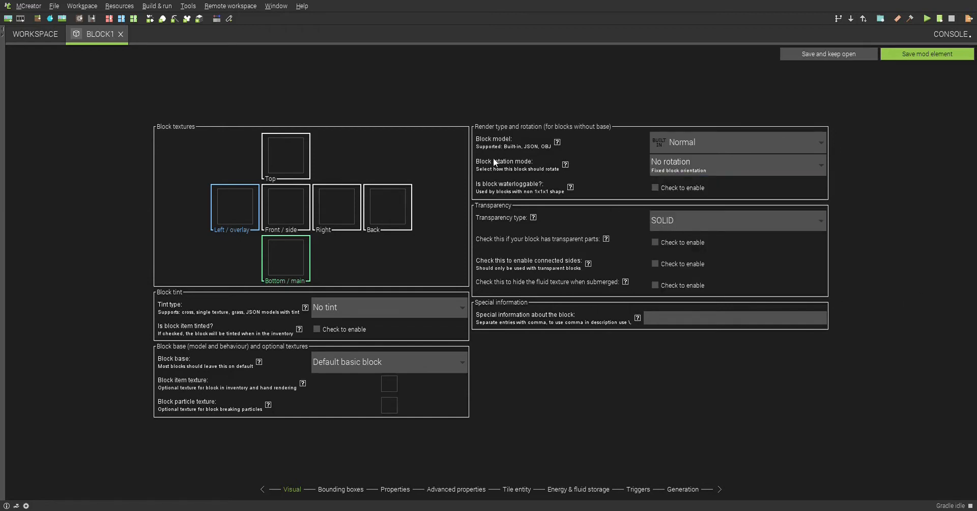
{"action": "left_click", "coordinate": [700, 222]}
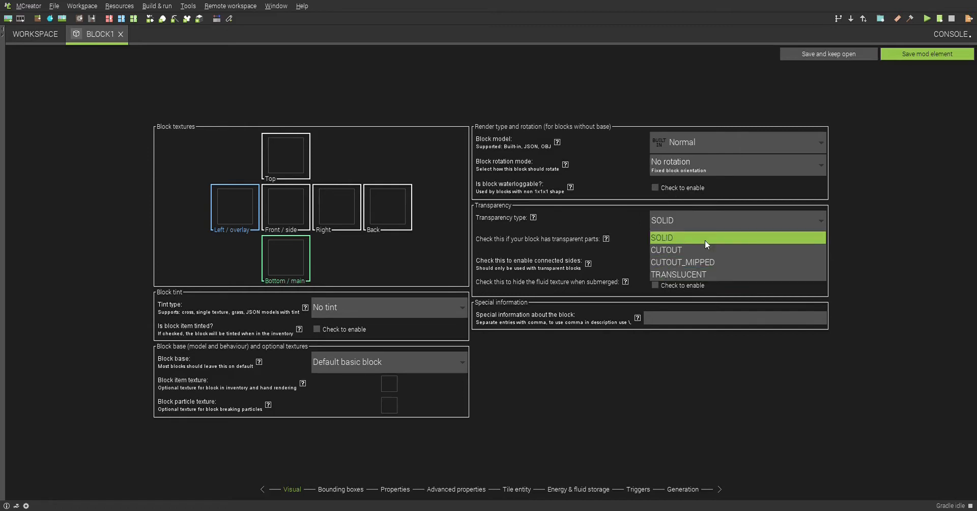
{"action": "left_click", "coordinate": [951, 266]}
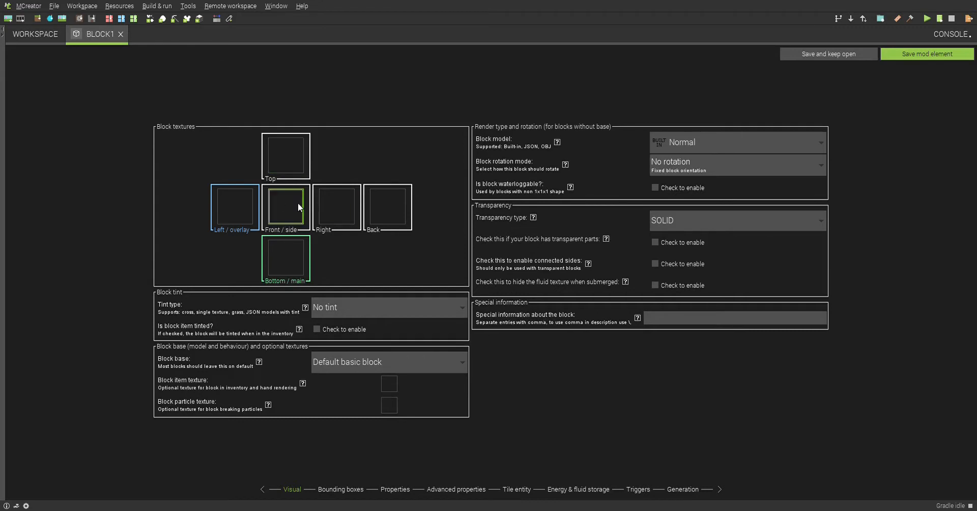
Create a new 16 x 16 block texture from scratch with a transparent fill, starting from the block's top face.
{"action": "left_click", "coordinate": [273, 159]}
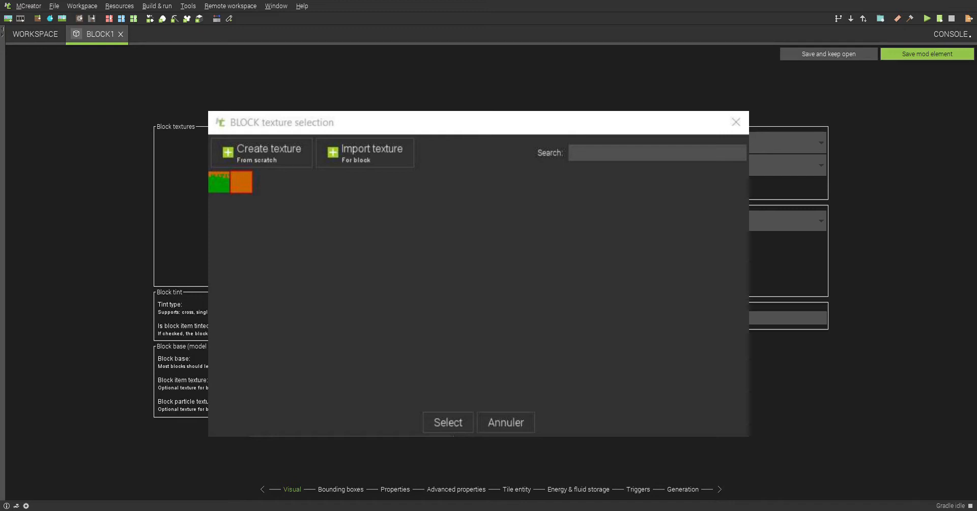
{"action": "left_click", "coordinate": [324, 173]}
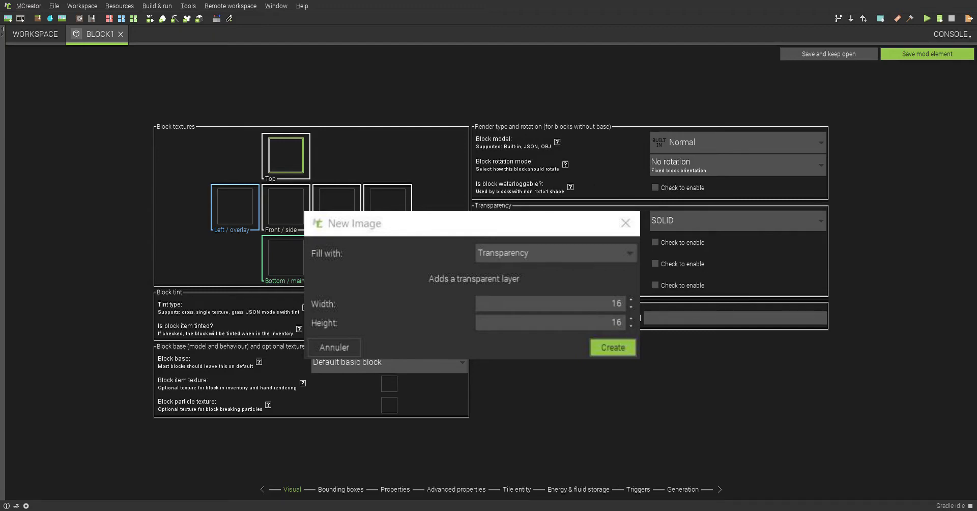
{"action": "key", "text": "Return"}
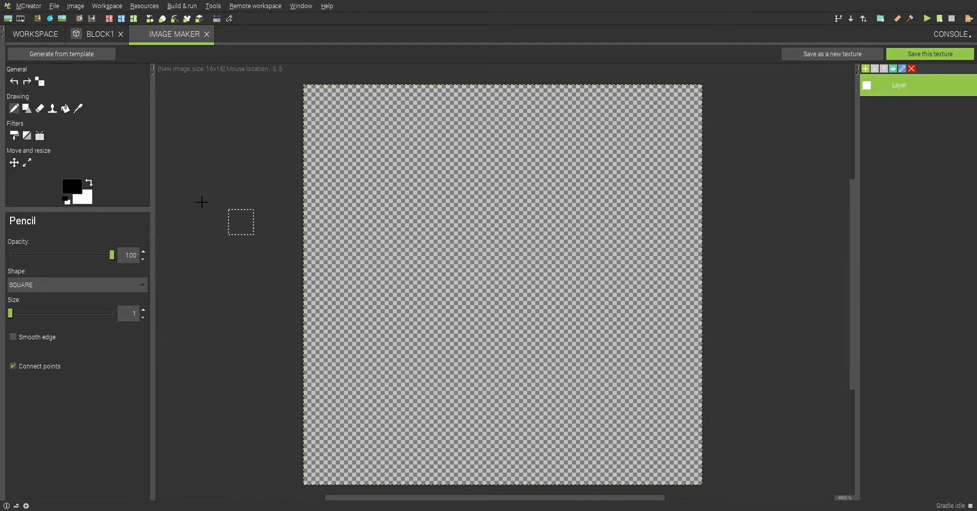
{"action": "left_click", "coordinate": [94, 33]}
{"action": "left_click", "coordinate": [134, 38]}
Set the drawing colours to green and orange, and flood fill the whole canvas with green.
{"action": "left_click", "coordinate": [91, 184]}
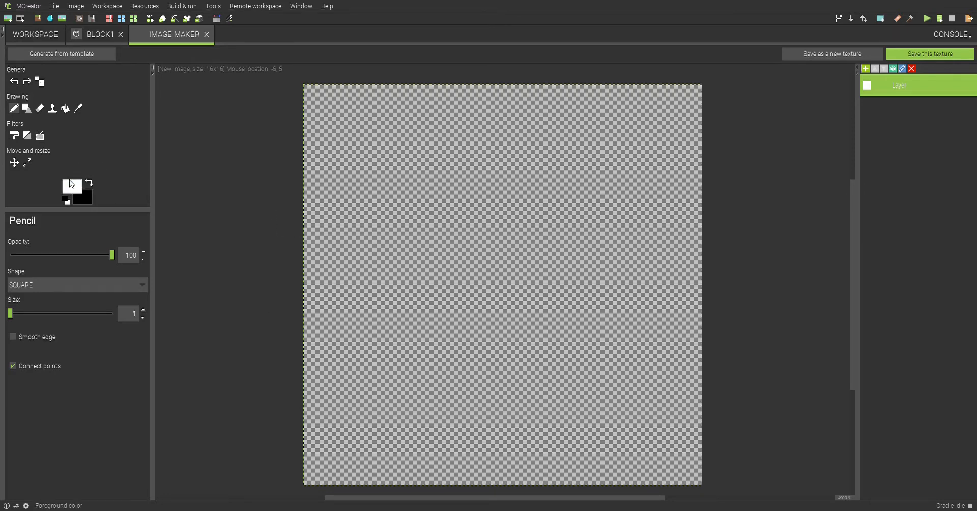
{"action": "left_click", "coordinate": [69, 182]}
{"action": "left_click", "coordinate": [454, 343]}
{"action": "left_click", "coordinate": [65, 108]}
{"action": "left_click", "coordinate": [537, 279]}
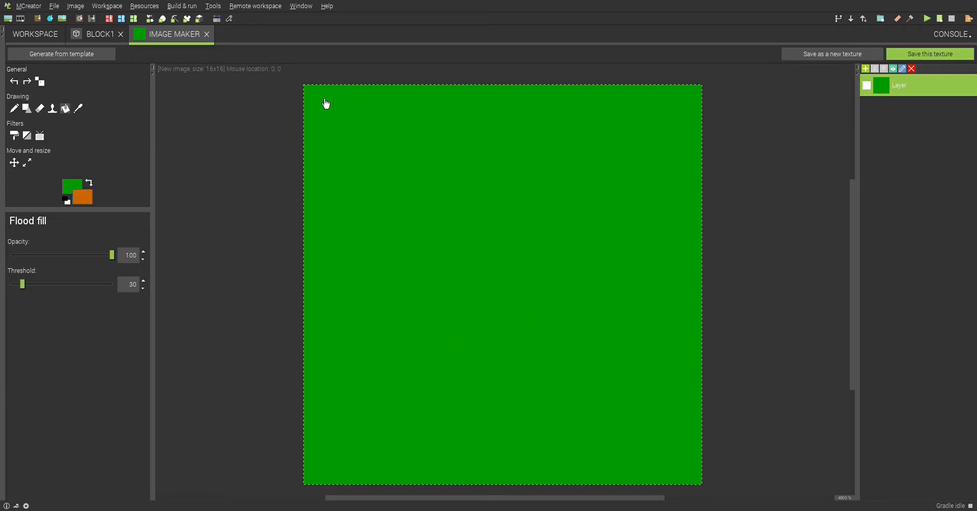
Paint the top two pixel rows of the texture orange with the 1-pixel Pencil.
{"action": "left_click", "coordinate": [12, 109]}
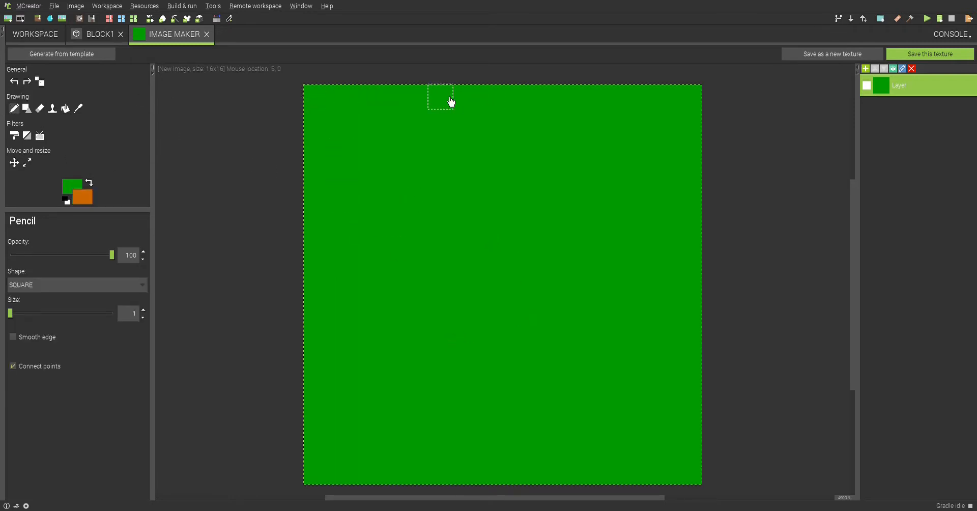
{"action": "left_click", "coordinate": [88, 182]}
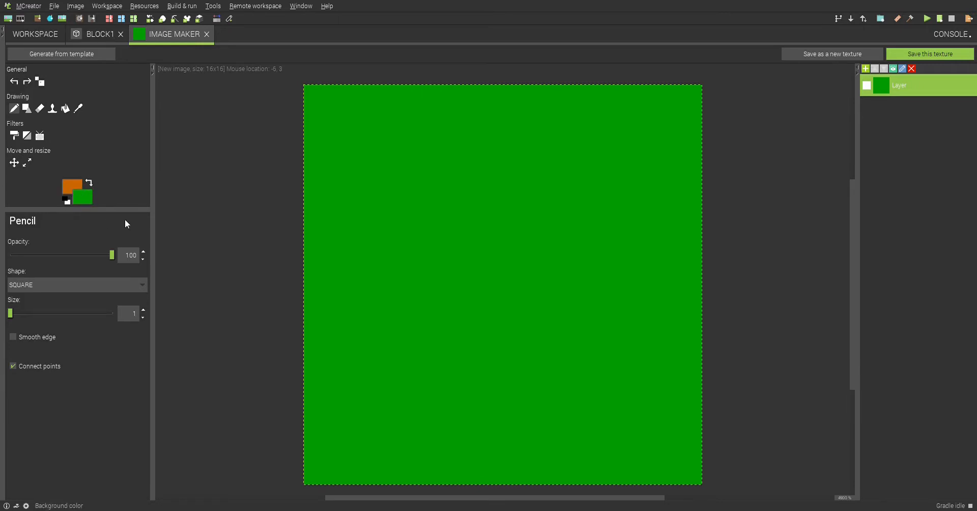
{"action": "left_click_drag", "start_coordinate": [316, 97], "coordinate": [688, 97]}
{"action": "left_click_drag", "start_coordinate": [300, 122], "coordinate": [695, 124]}
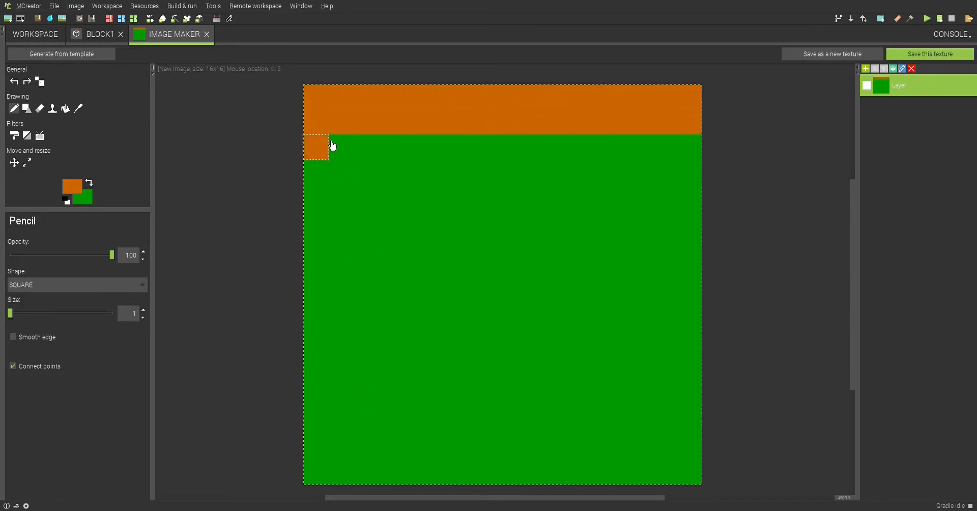
Draw irregular orange drips, one to three pixels long, below the orange band across the texture's width.
{"action": "mouse_move", "coordinate": [331, 146]}
{"action": "left_mouse_down"}
{"action": "mouse_move", "coordinate": [340, 164]}
{"action": "mouse_move", "coordinate": [340, 149]}
{"action": "left_mouse_up"}
{"action": "left_click", "coordinate": [390, 149]}
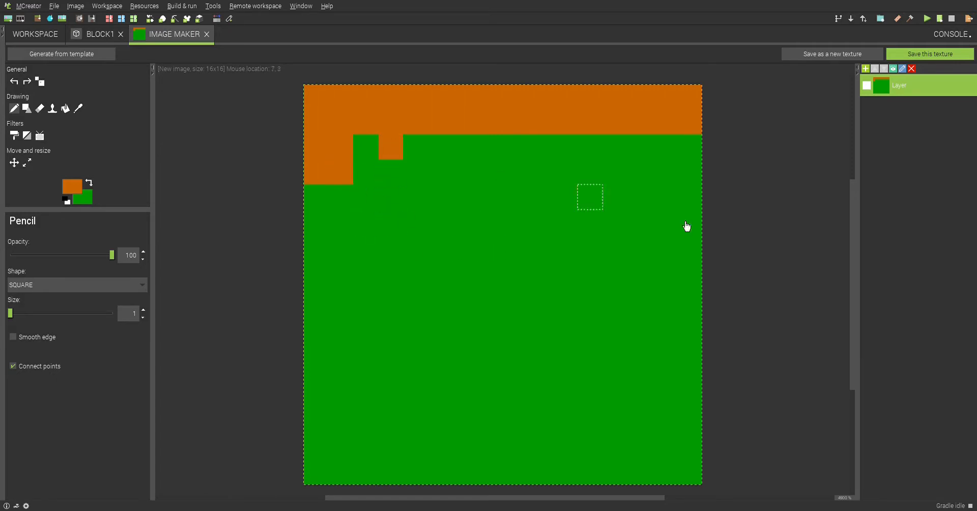
{"action": "mouse_move", "coordinate": [440, 147]}
{"action": "left_mouse_down"}
{"action": "mouse_move", "coordinate": [457, 169]}
{"action": "mouse_move", "coordinate": [464, 150]}
{"action": "mouse_move", "coordinate": [542, 185]}
{"action": "left_mouse_up"}
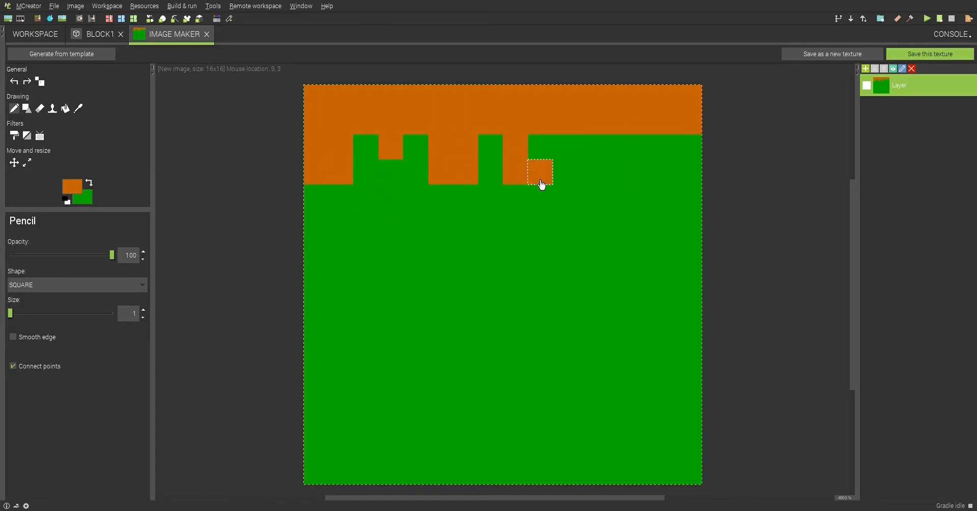
{"action": "mouse_move", "coordinate": [616, 146]}
{"action": "left_mouse_down"}
{"action": "mouse_move", "coordinate": [616, 137]}
{"action": "mouse_move", "coordinate": [612, 183]}
{"action": "mouse_move", "coordinate": [590, 183]}
{"action": "left_mouse_up"}
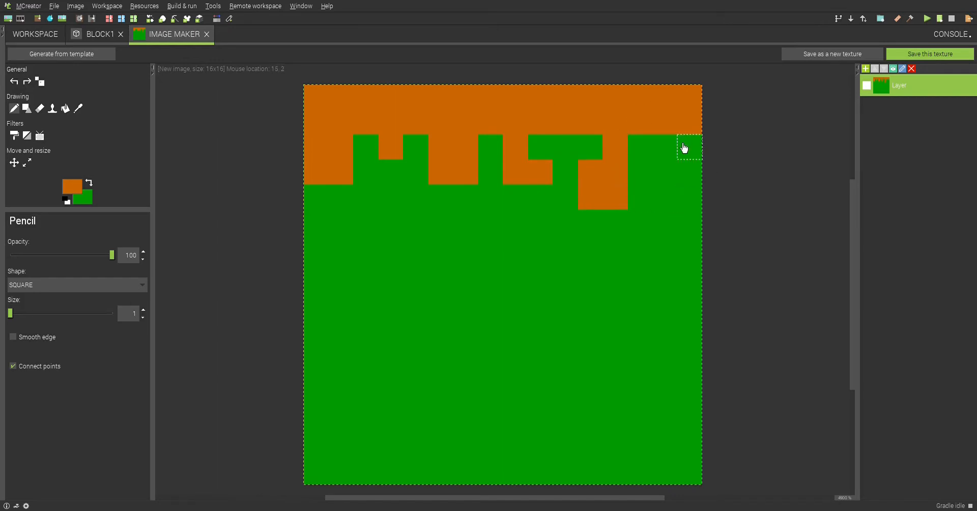
{"action": "mouse_move", "coordinate": [664, 147]}
{"action": "left_mouse_down"}
{"action": "mouse_move", "coordinate": [661, 170]}
{"action": "mouse_move", "coordinate": [682, 163]}
{"action": "mouse_move", "coordinate": [687, 173]}
{"action": "left_mouse_up"}
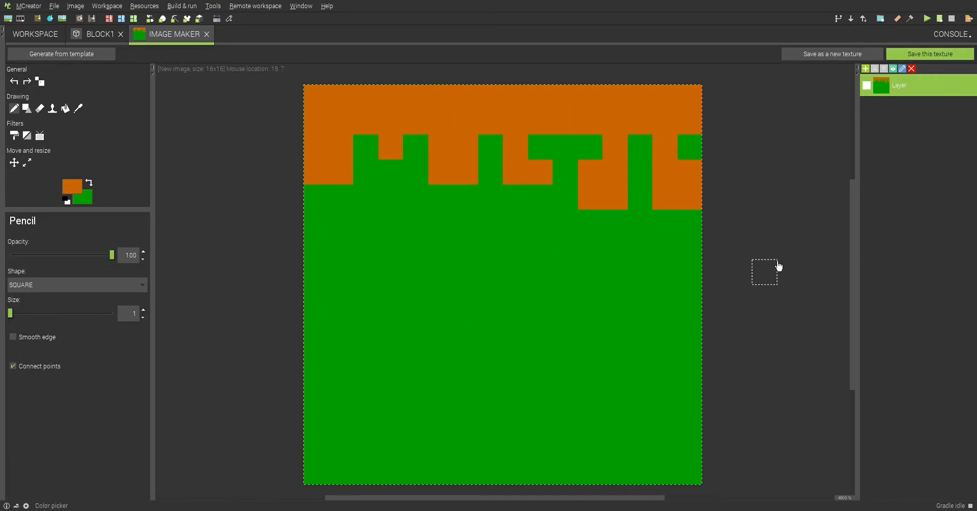
Save the image as a Block texture named d.
{"action": "left_click", "coordinate": [945, 54]}
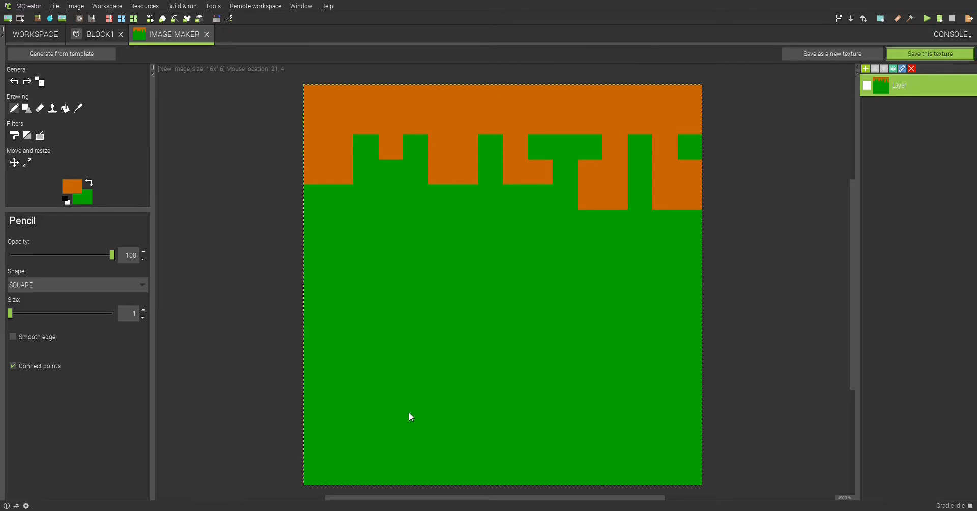
{"action": "left_click", "coordinate": [953, 53]}
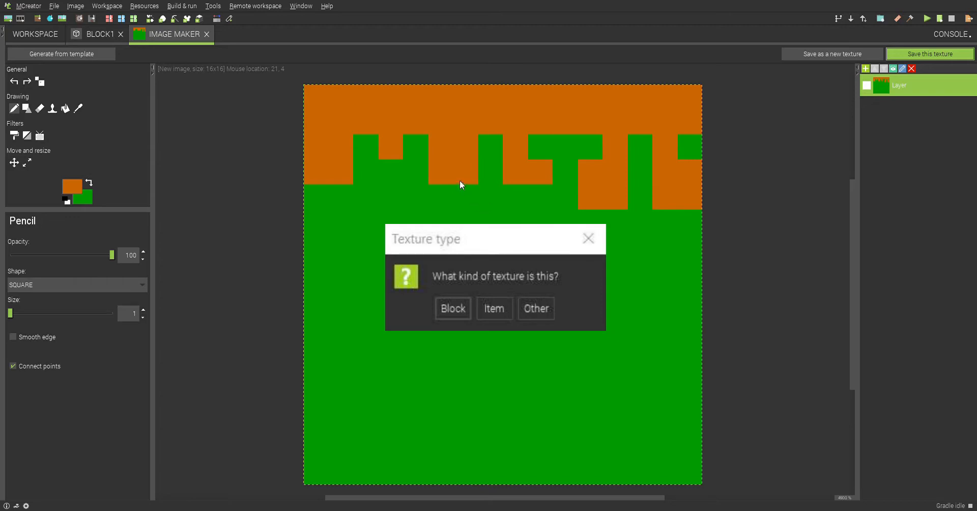
{"action": "key", "text": "Return"}
{"action": "type", "text": "d"}
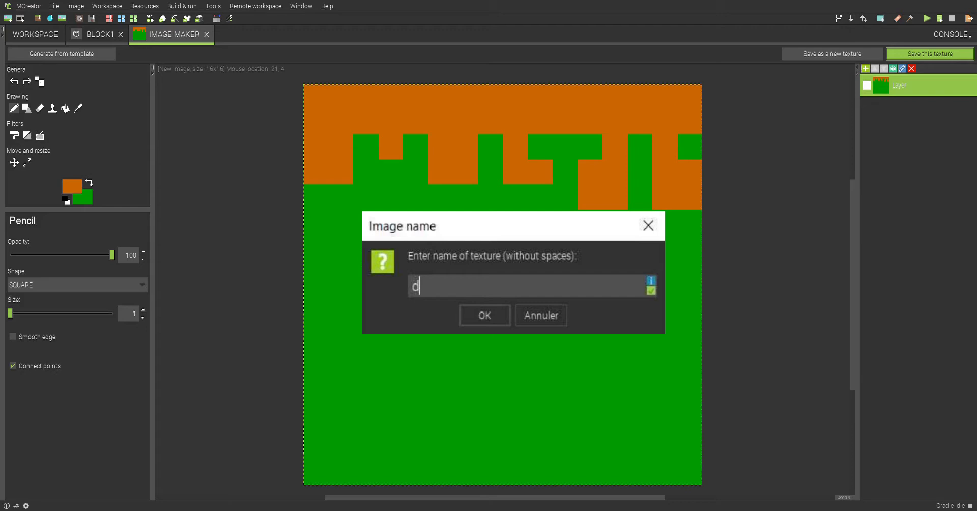
{"action": "key", "text": "Return"}
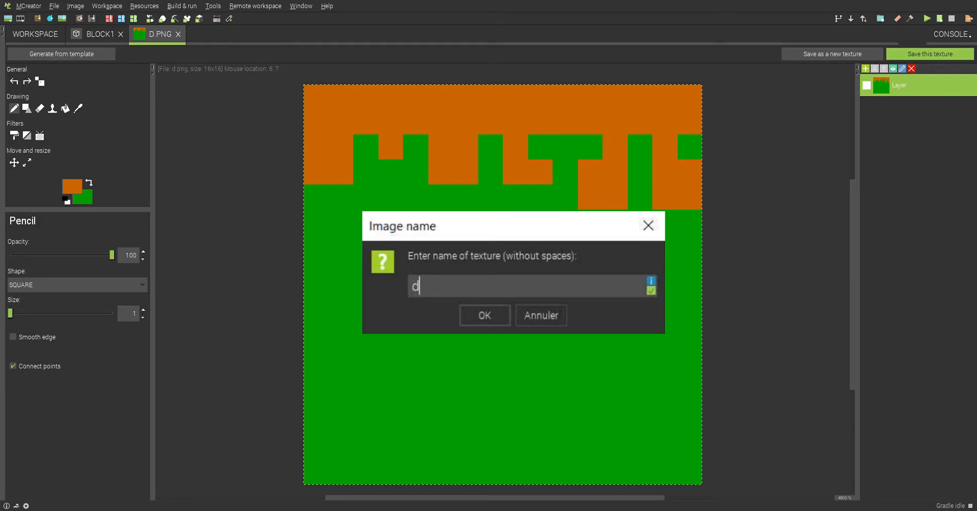
Close the d.png image and assign the green and orange texture d to the block's top face.
{"action": "left_click", "coordinate": [84, 34]}
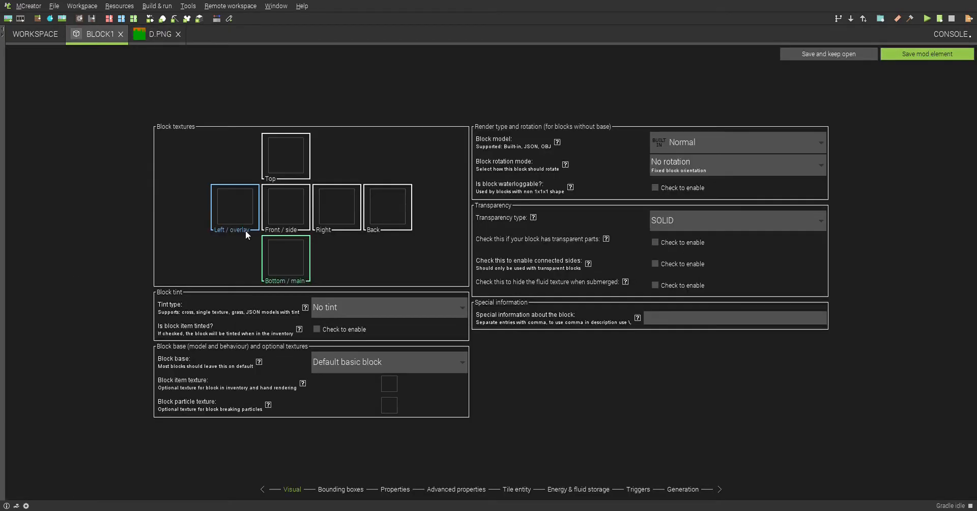
{"action": "left_click", "coordinate": [182, 33]}
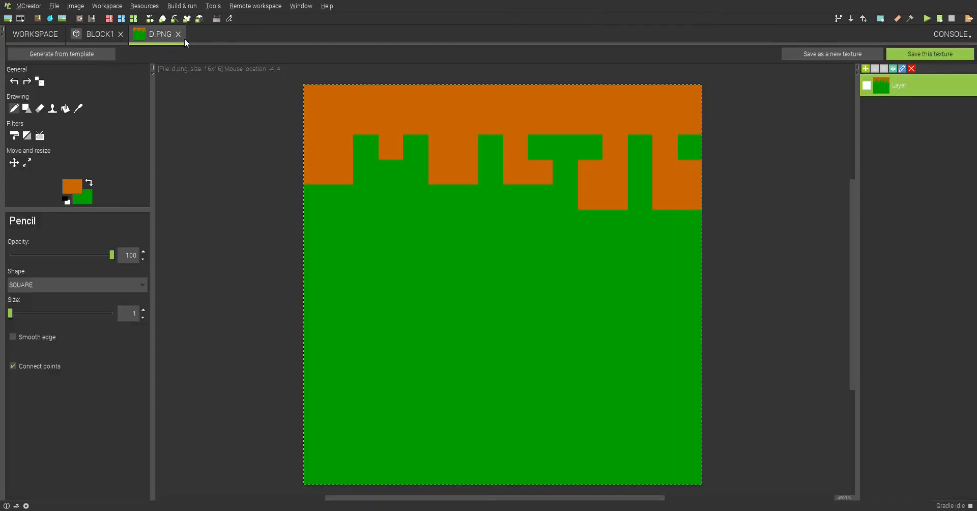
{"action": "left_click", "coordinate": [178, 34]}
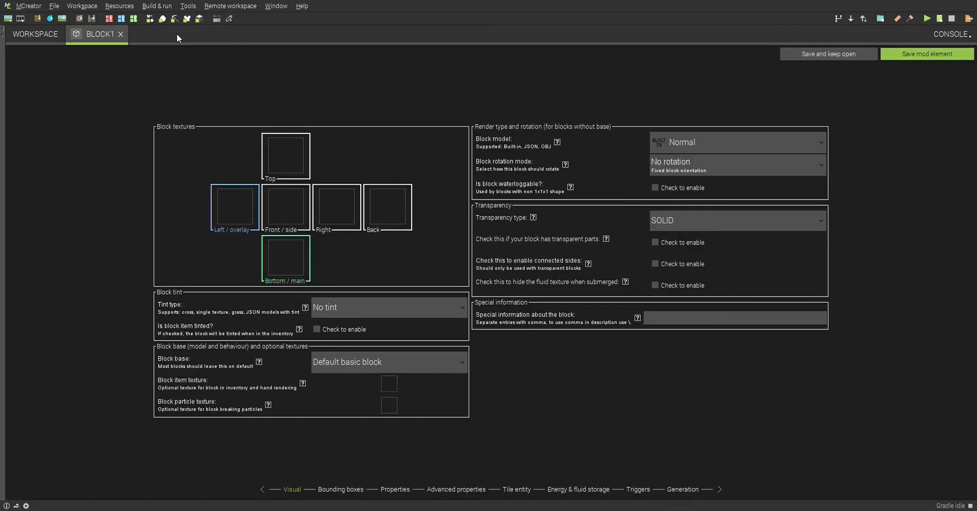
{"action": "left_click", "coordinate": [281, 156]}
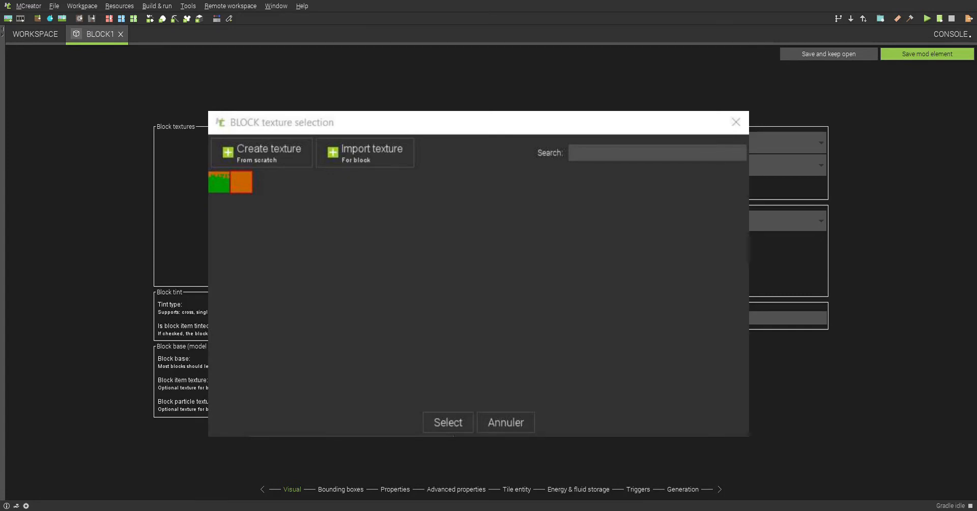
{"action": "double_click", "coordinate": [219, 183]}
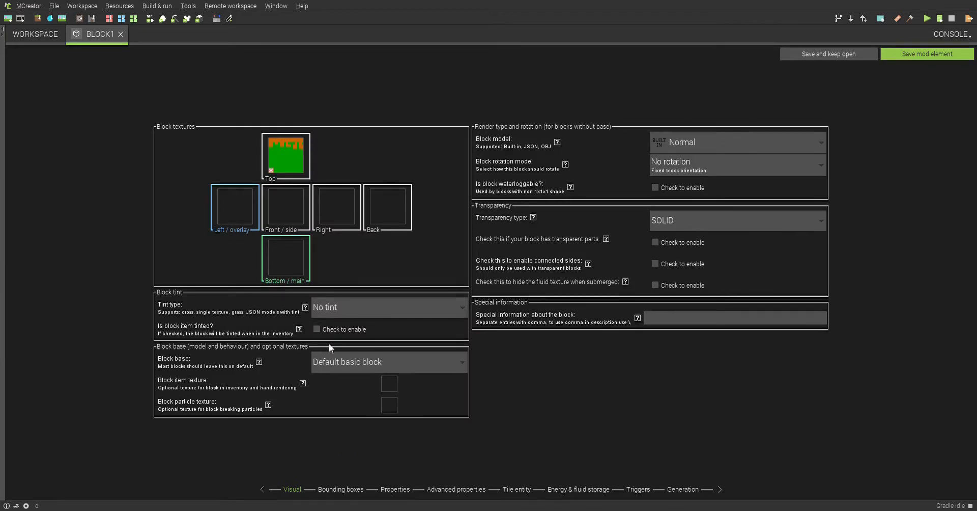
Assign the green and orange texture d to the block's bottom, right, back and left faces.
{"action": "left_click", "coordinate": [290, 178]}
{"action": "left_click", "coordinate": [486, 389]}
{"action": "left_click", "coordinate": [337, 203]}
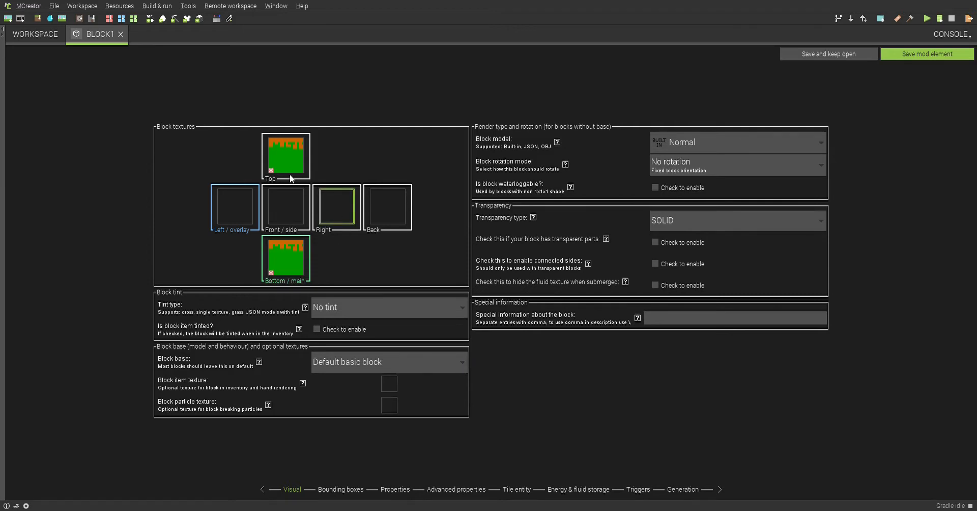
{"action": "double_click", "coordinate": [454, 363]}
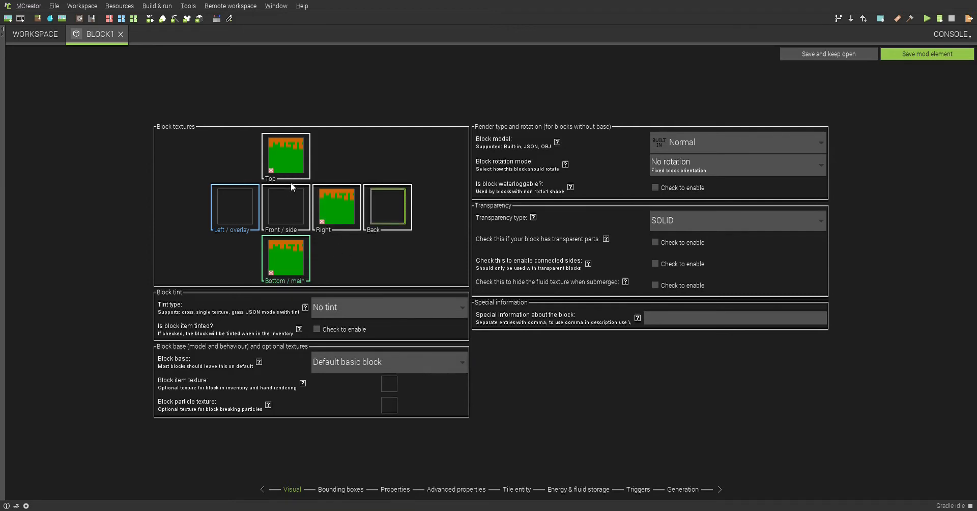
{"action": "left_click", "coordinate": [483, 380]}
{"action": "left_click", "coordinate": [240, 211]}
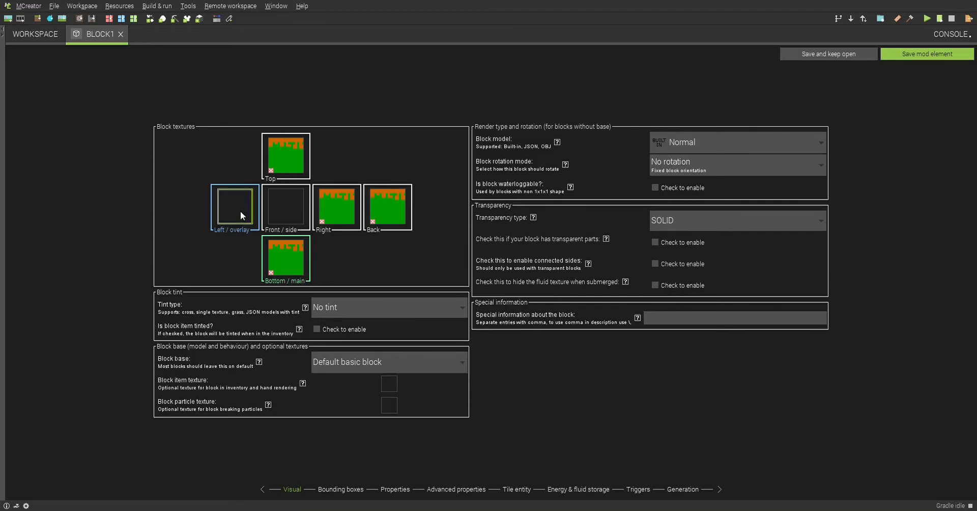
{"action": "left_click", "coordinate": [287, 174]}
{"action": "double_click", "coordinate": [454, 356]}
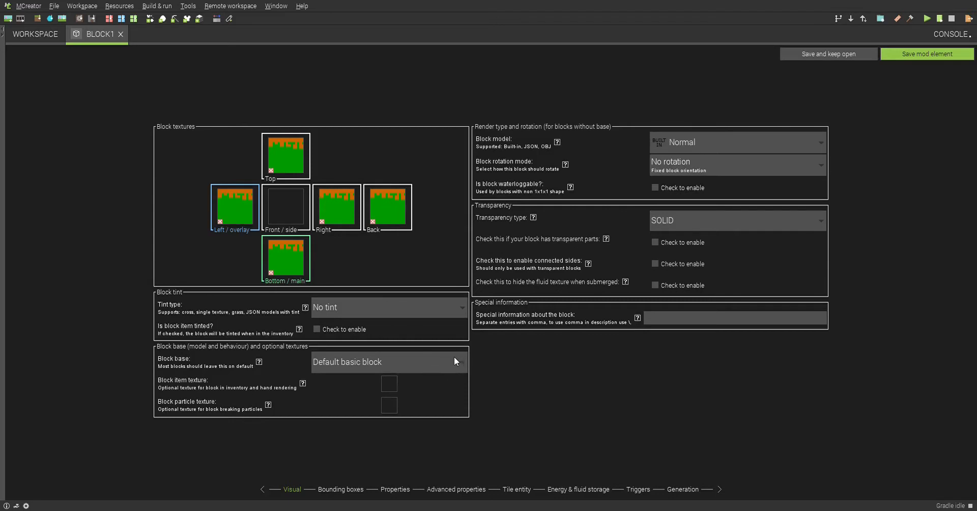
Create a new 16x16 image and cover it entirely with orange using Flood fill.
{"action": "left_click", "coordinate": [388, 217]}
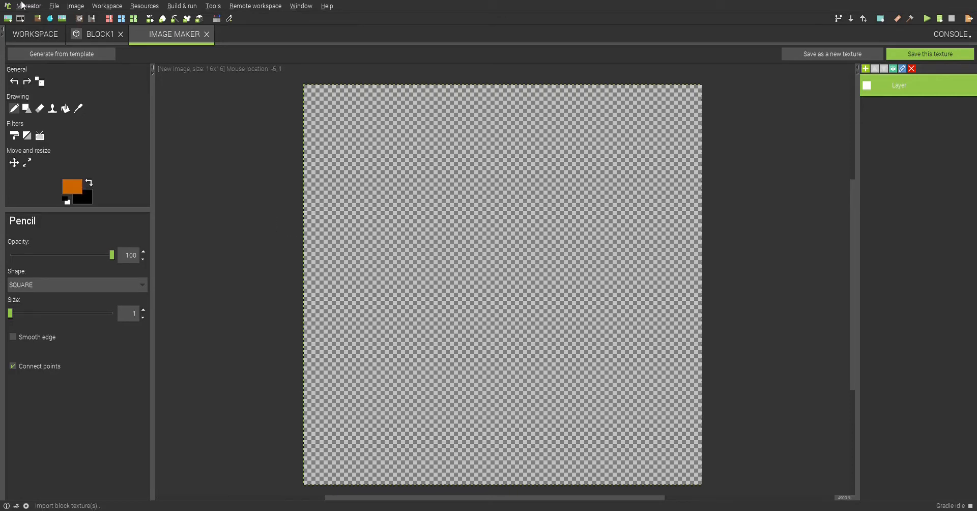
{"action": "left_click", "coordinate": [98, 35]}
{"action": "left_click", "coordinate": [170, 36]}
{"action": "left_click_drag", "start_coordinate": [315, 97], "coordinate": [372, 97]}
{"action": "left_click", "coordinate": [66, 109]}
{"action": "left_click", "coordinate": [388, 240]}
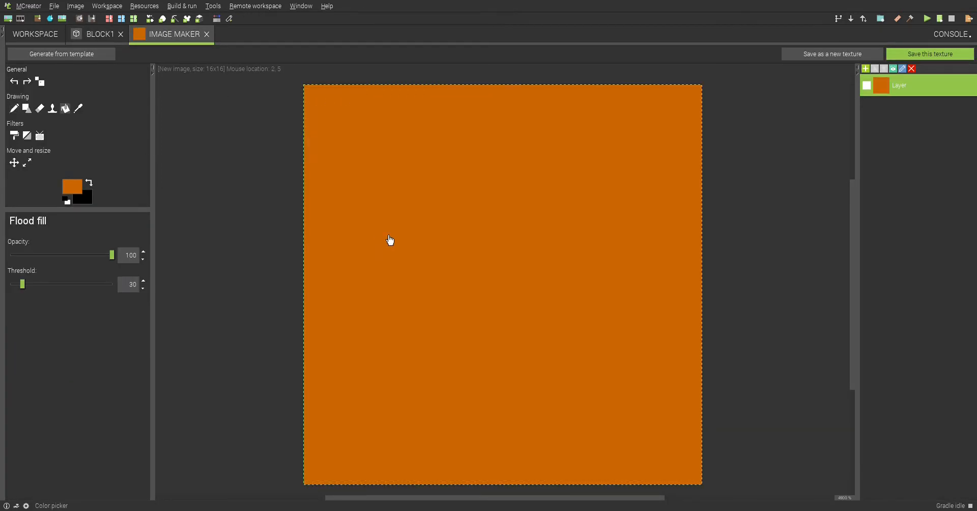
Save the solid orange image as a texture named e.
{"action": "left_click", "coordinate": [91, 39]}
{"action": "left_click", "coordinate": [164, 34]}
{"action": "left_click", "coordinate": [75, 189]}
{"action": "left_click", "coordinate": [910, 52]}
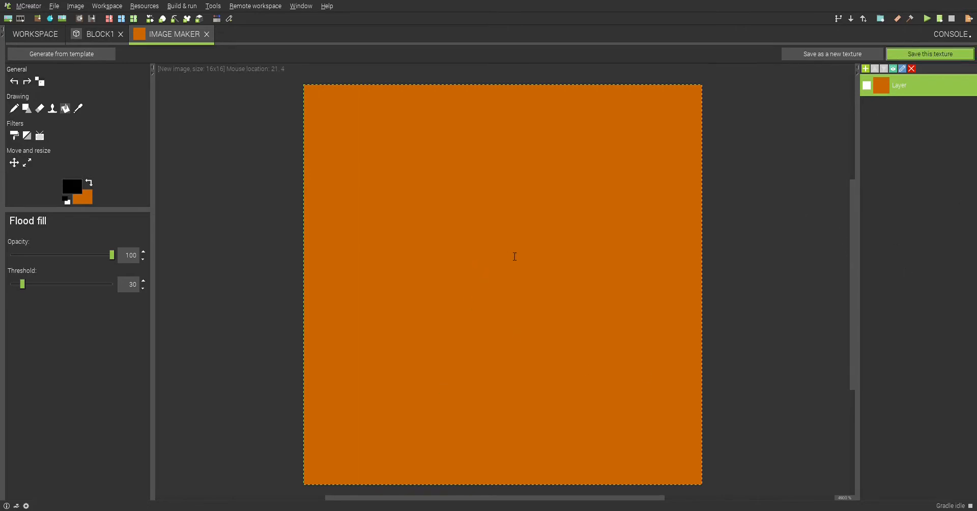
{"action": "left_click", "coordinate": [603, 263]}
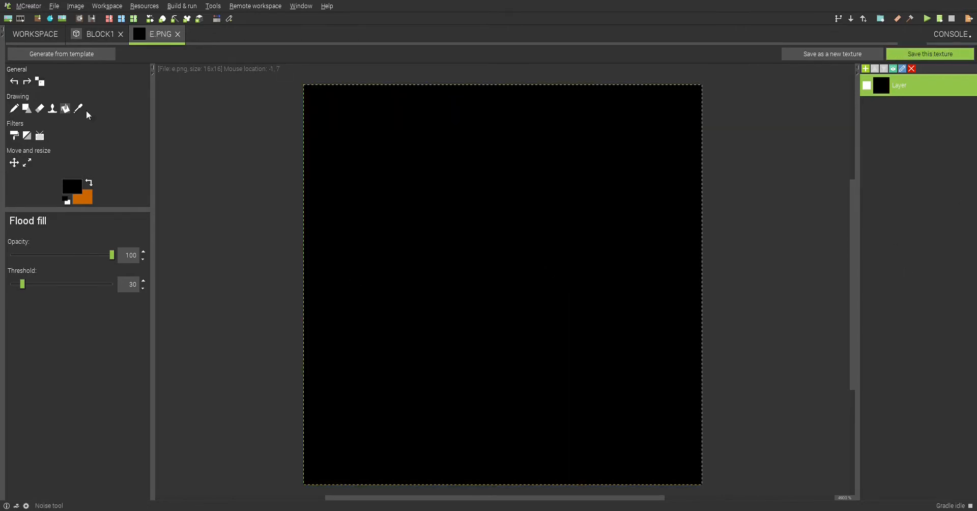
Close the e.png image and assign the orange texture e to the block's front and back faces.
{"action": "left_click", "coordinate": [99, 35]}
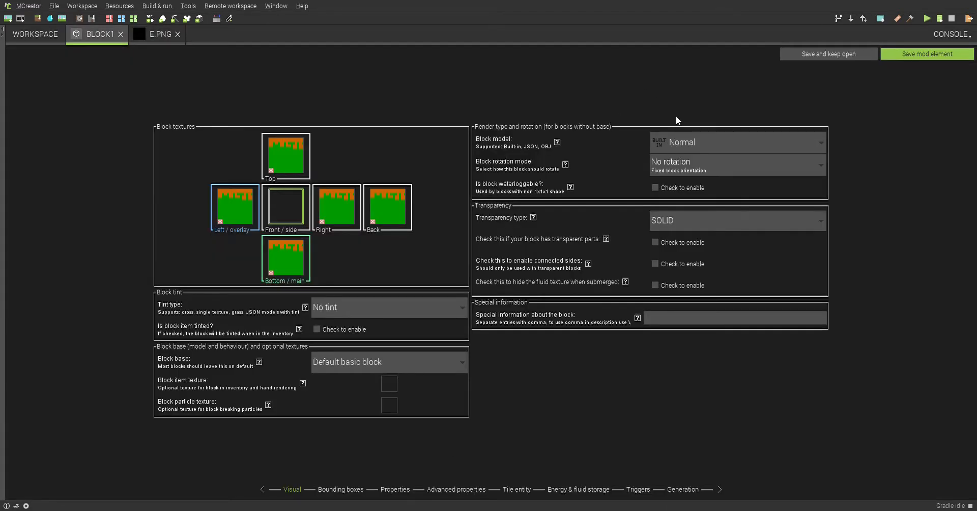
{"action": "left_click", "coordinate": [177, 36]}
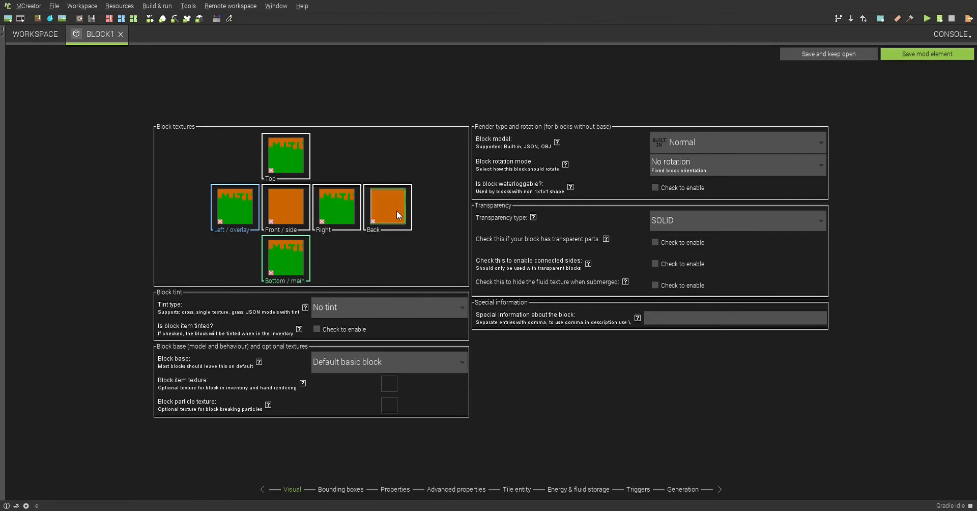
Set the block's tint type to Grass.
{"action": "left_click", "coordinate": [374, 308]}
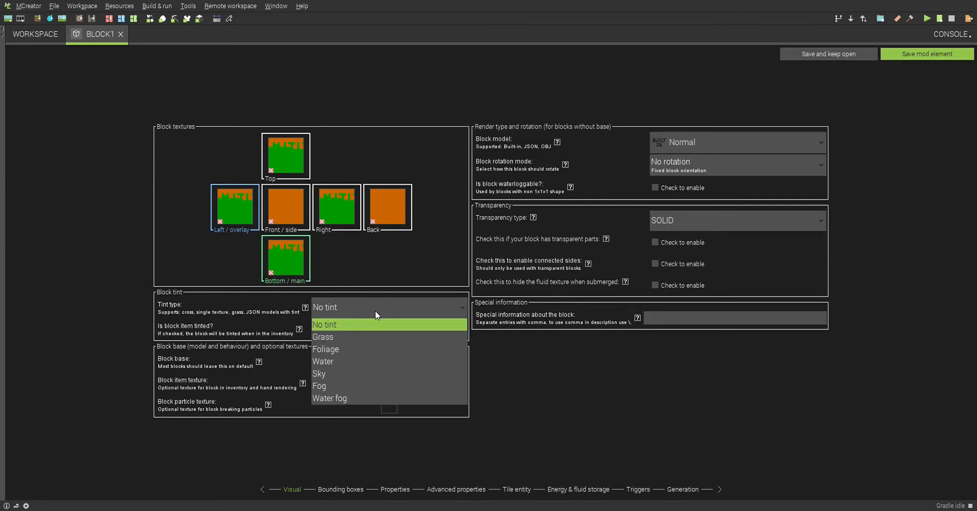
{"action": "left_click", "coordinate": [649, 409]}
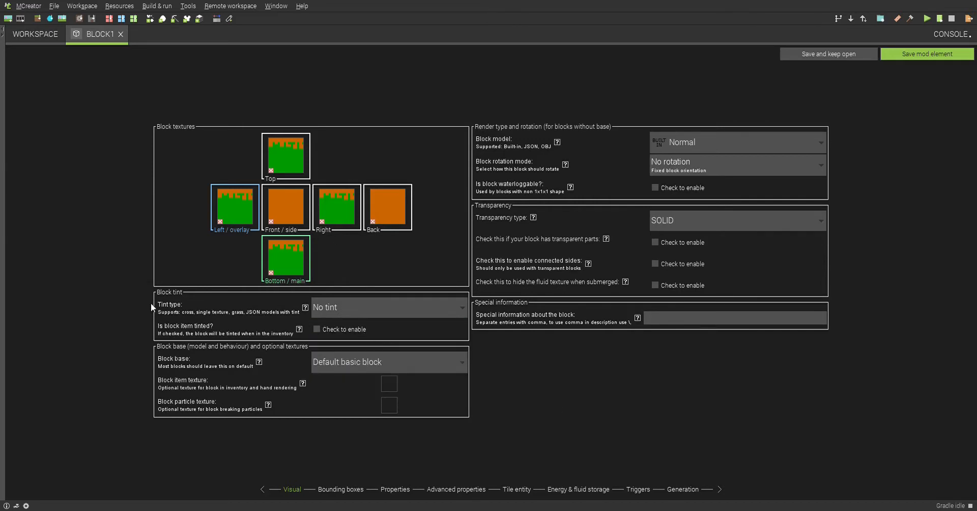
{"action": "left_click", "coordinate": [343, 316]}
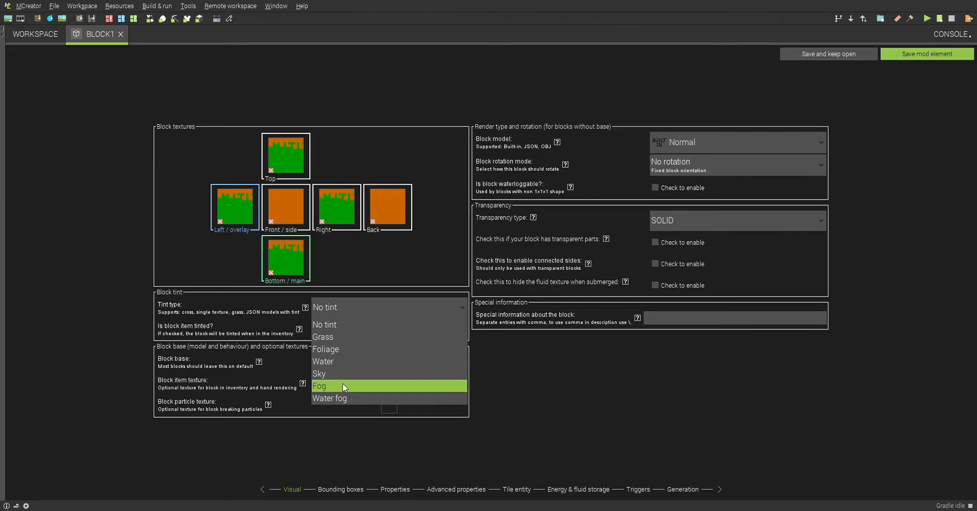
{"action": "left_click", "coordinate": [339, 336]}
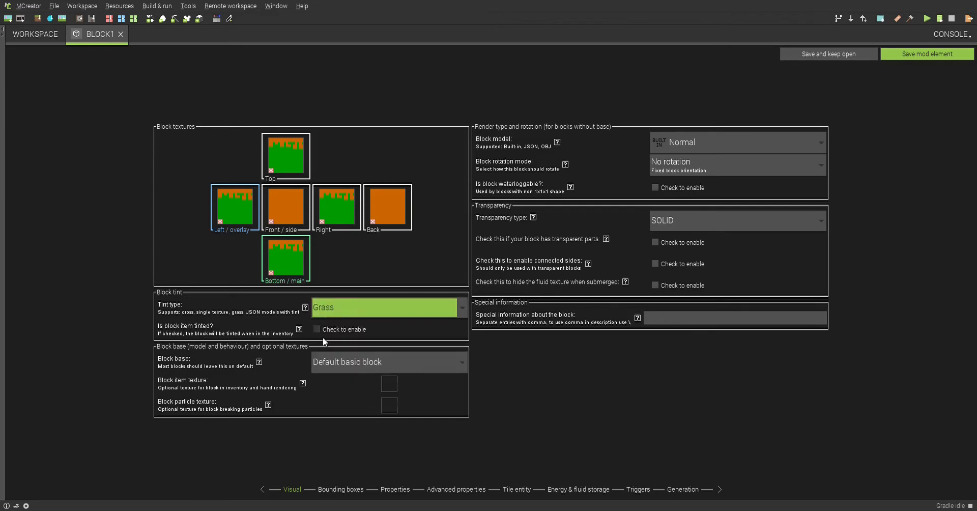
{"action": "left_click", "coordinate": [350, 361]}
{"action": "scroll", "coordinate": [395, 398], "scroll_direction": "down", "scroll_amount": 2}
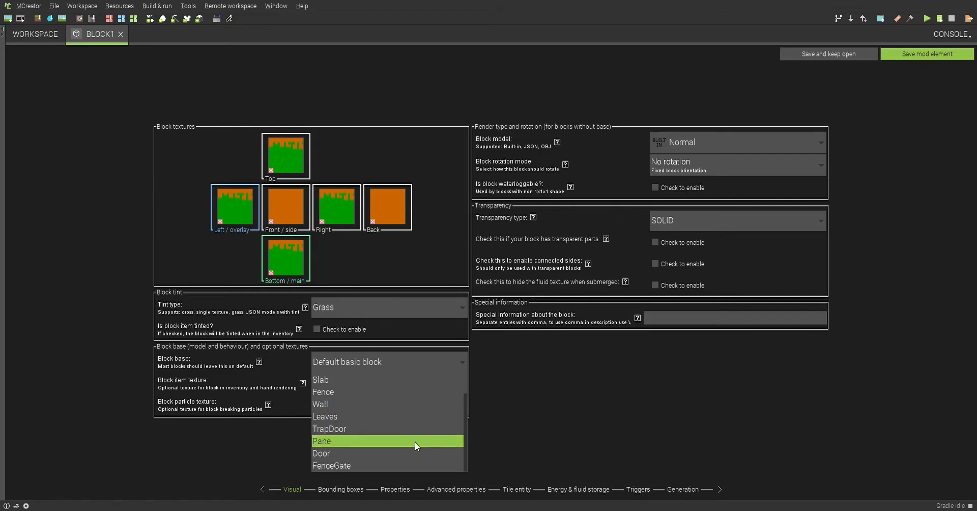
{"action": "scroll", "coordinate": [387, 440], "scroll_direction": "up", "scroll_amount": 1}
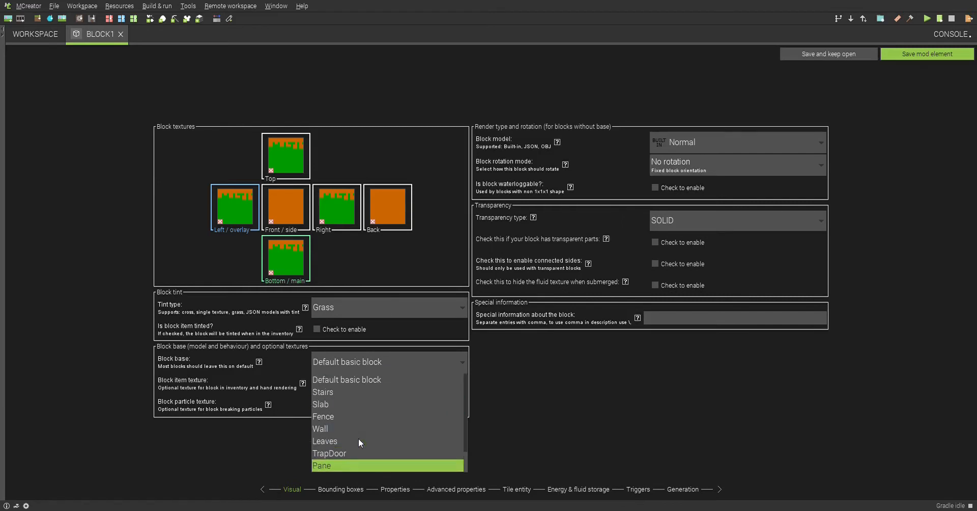
{"action": "left_click", "coordinate": [525, 439]}
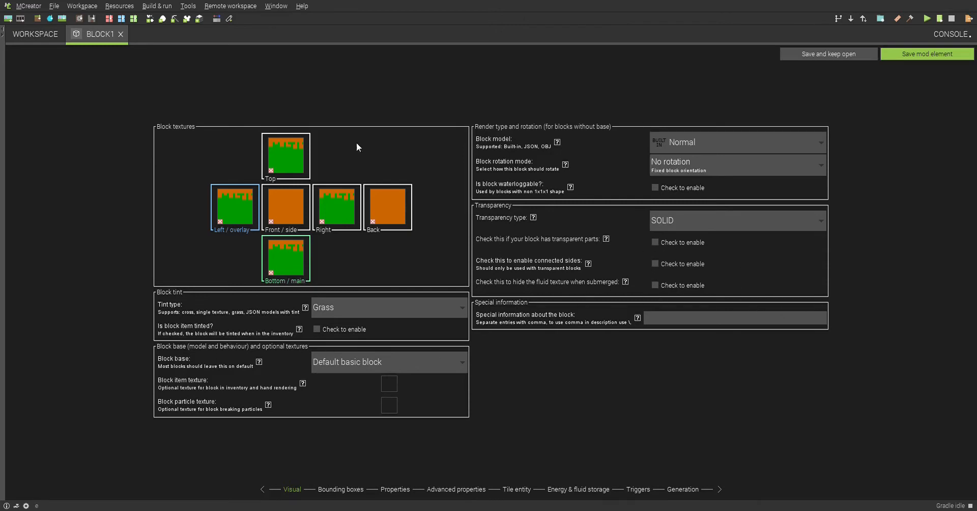
Set the block's material to GRASS in its general properties.
{"action": "left_click", "coordinate": [350, 489]}
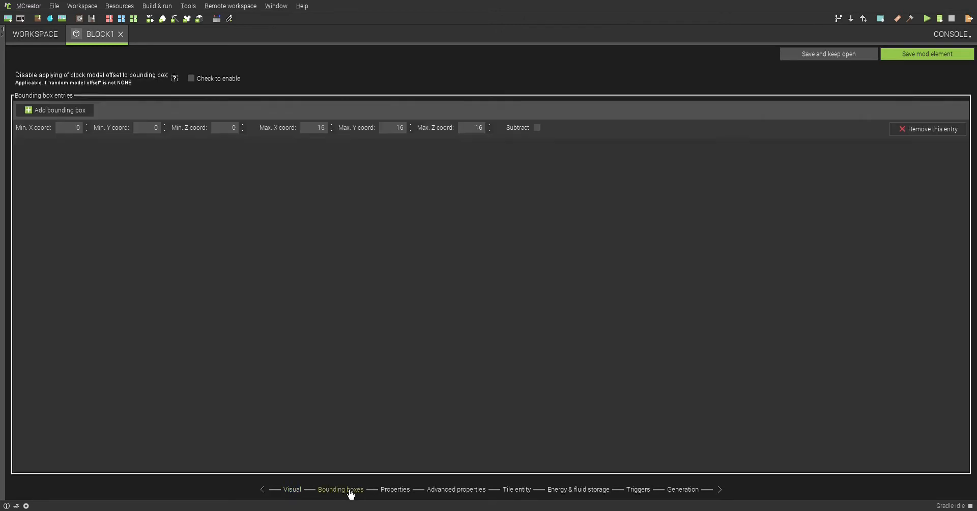
{"action": "left_click", "coordinate": [405, 492]}
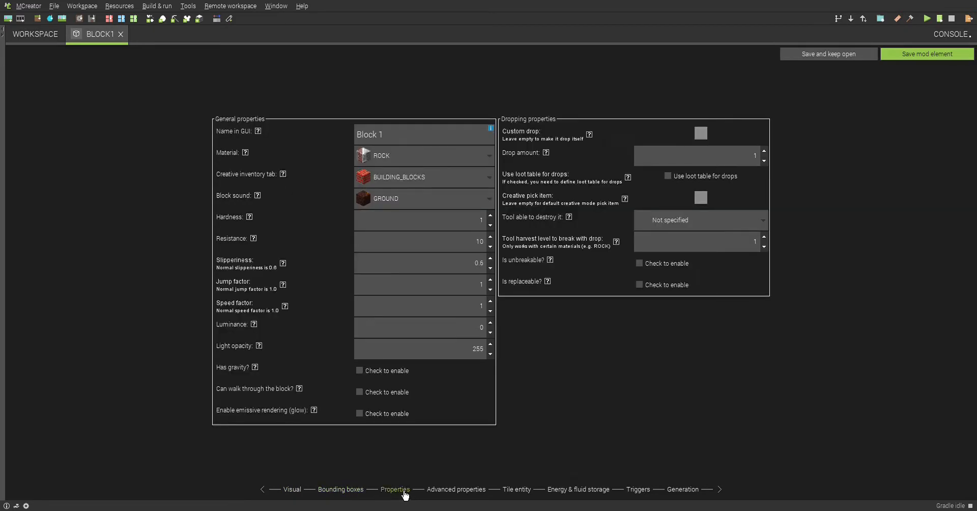
{"action": "left_click", "coordinate": [385, 158]}
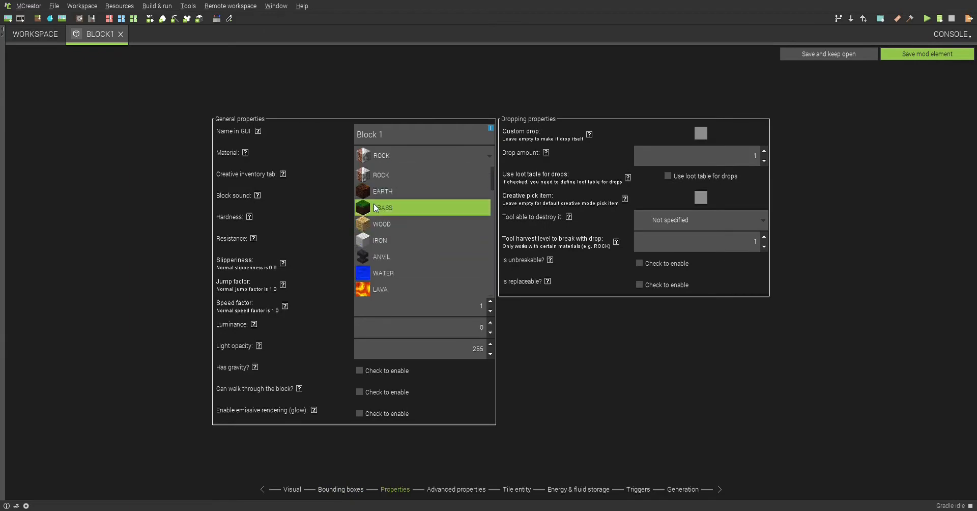
{"action": "left_click", "coordinate": [429, 209]}
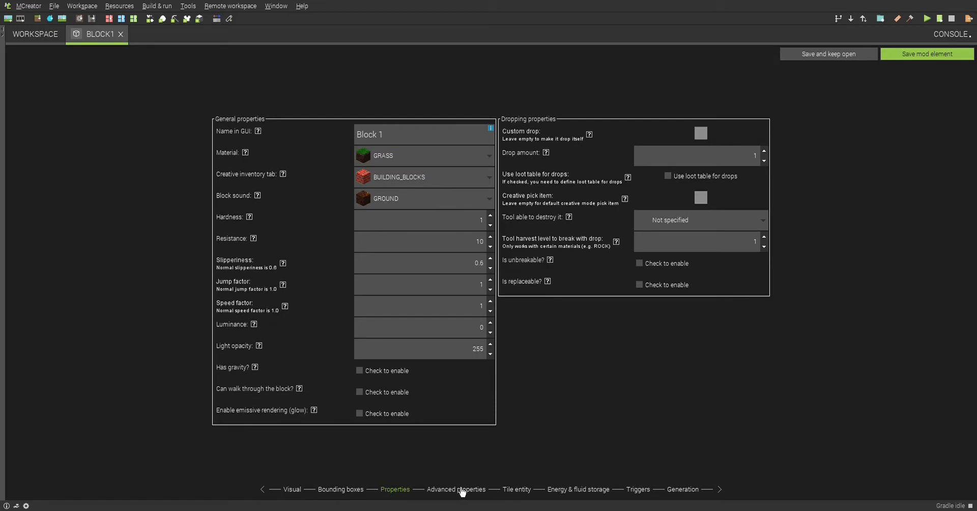
Replace the block's name in GUI with "Grass green".
{"action": "left_click_drag", "start_coordinate": [408, 140], "coordinate": [356, 136]}
{"action": "left_click", "coordinate": [415, 143]}
{"action": "key", "text": "shift+Left"}
{"action": "key", "text": "shift+Left"}
{"action": "key", "text": "shift+Left"}
{"action": "key", "text": "shift+Left"}
{"action": "key", "text": "shift+Left"}
{"action": "key", "text": "shift+Left"}
{"action": "key", "text": "shift+Left"}
{"action": "type", "text": "Grass green"}
{"action": "left_click", "coordinate": [432, 152]}
{"action": "left_click", "coordinate": [432, 151]}
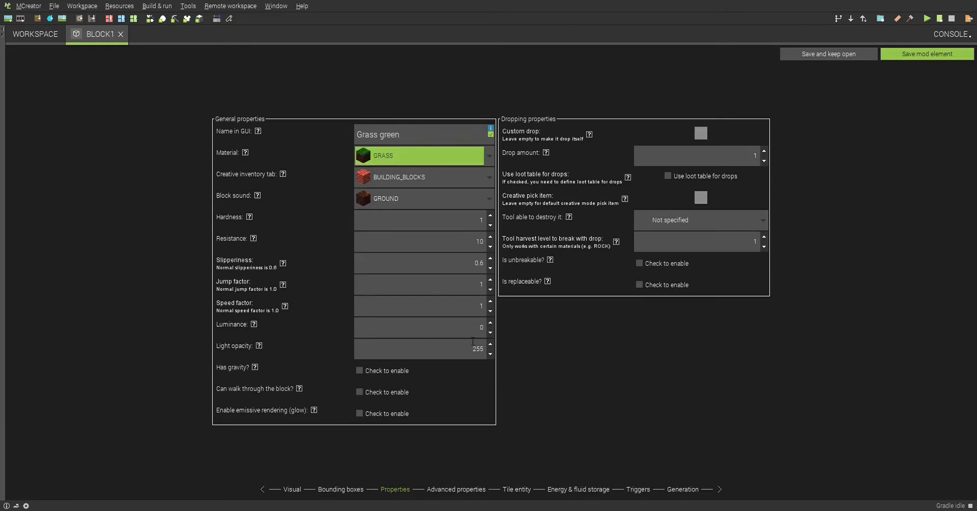
Choose BUILDING_BLOCKS as the block's creative inventory tab.
{"action": "left_click", "coordinate": [460, 177]}
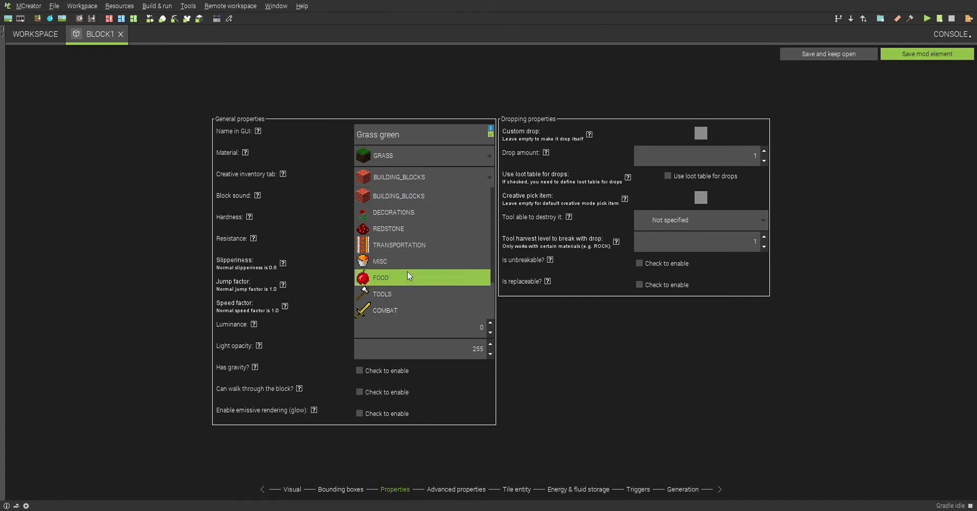
{"action": "scroll", "coordinate": [394, 258], "scroll_direction": "down", "scroll_amount": 1}
{"action": "scroll", "coordinate": [402, 234], "scroll_direction": "up", "scroll_amount": 1}
{"action": "left_click", "coordinate": [420, 195]}
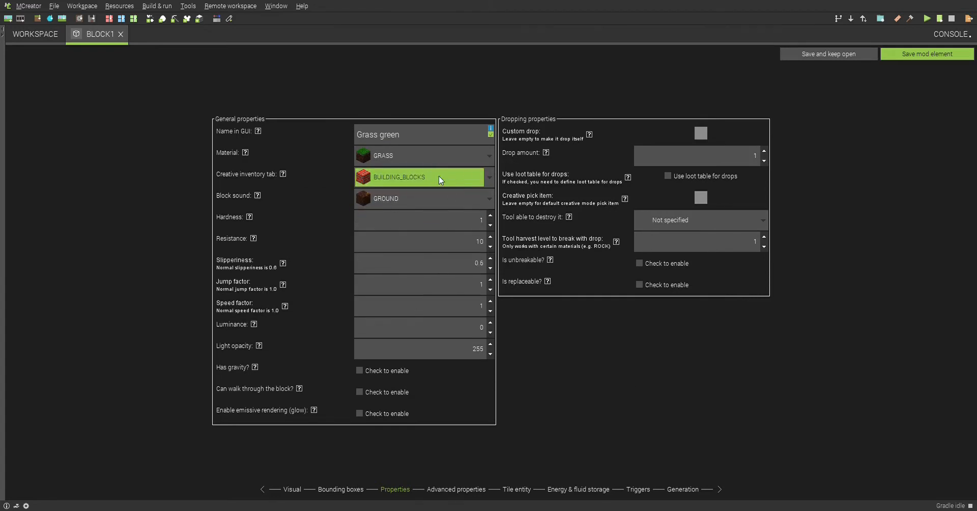
{"action": "left_click", "coordinate": [409, 173]}
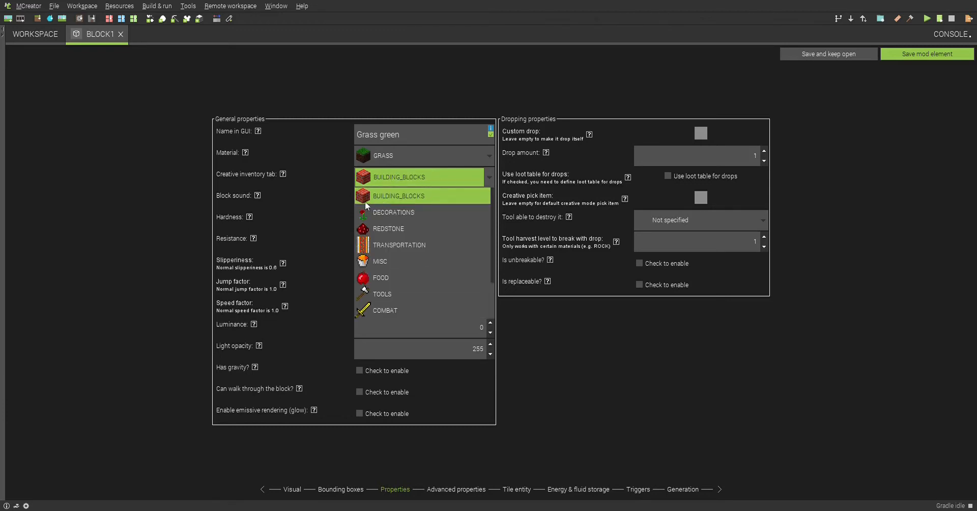
{"action": "left_click", "coordinate": [416, 194]}
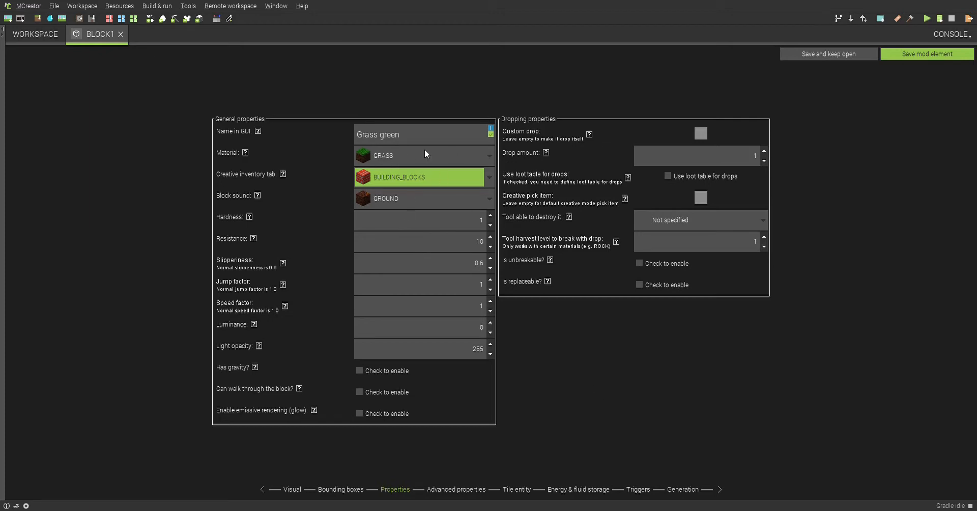
{"action": "left_click", "coordinate": [420, 183]}
{"action": "left_click", "coordinate": [579, 300]}
{"action": "left_click", "coordinate": [408, 170]}
{"action": "left_click", "coordinate": [275, 191]}
Set the block sound to WET_GRASS.
{"action": "left_click", "coordinate": [389, 200]}
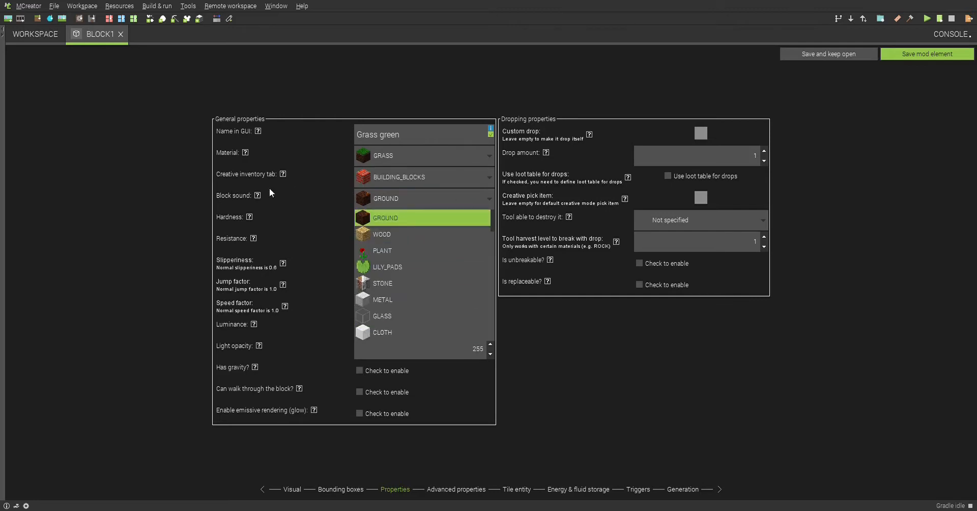
{"action": "scroll", "coordinate": [469, 274], "scroll_direction": "down", "scroll_amount": 3}
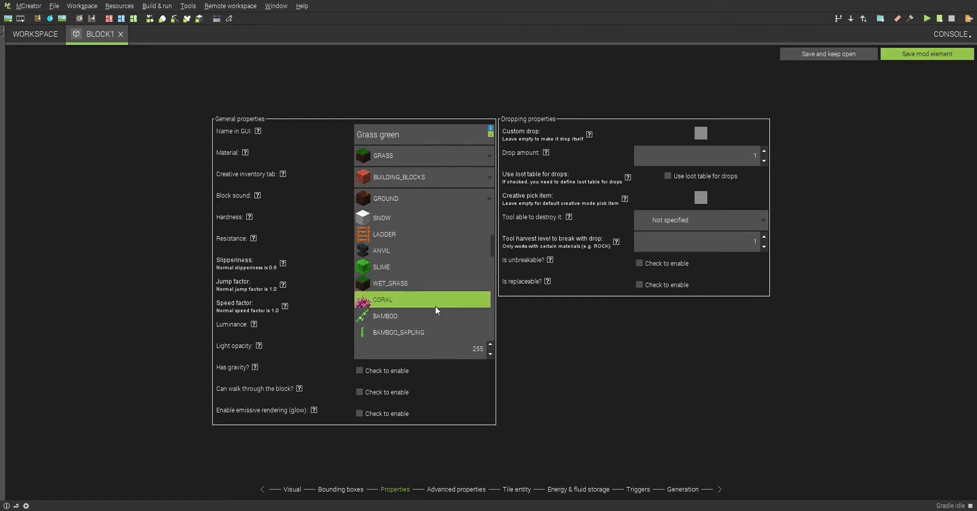
{"action": "left_click", "coordinate": [395, 280]}
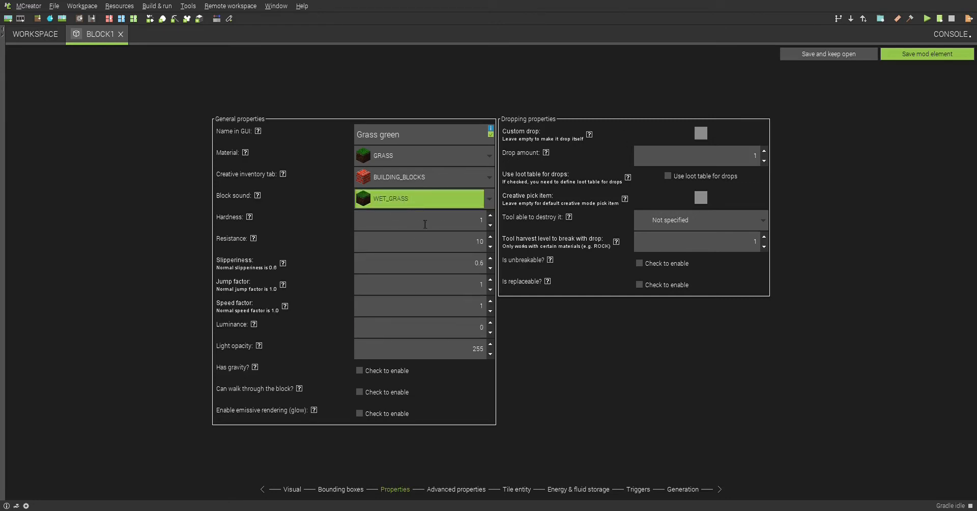
Set the block's resistance to 5.
{"action": "left_click", "coordinate": [453, 247]}
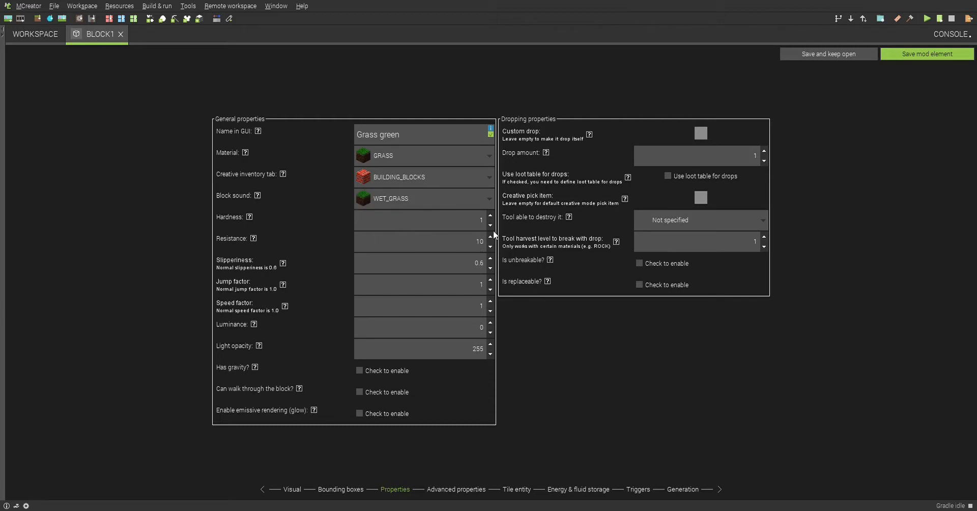
{"action": "left_click", "coordinate": [449, 248]}
{"action": "double_click", "coordinate": [445, 244]}
{"action": "double_click", "coordinate": [425, 227]}
{"action": "left_click", "coordinate": [447, 242]}
{"action": "key", "text": "BackSpace"}
{"action": "key", "text": "BackSpace"}
Read the help texts for the luminance and custom drop parameters.
{"action": "left_click", "coordinate": [256, 326]}
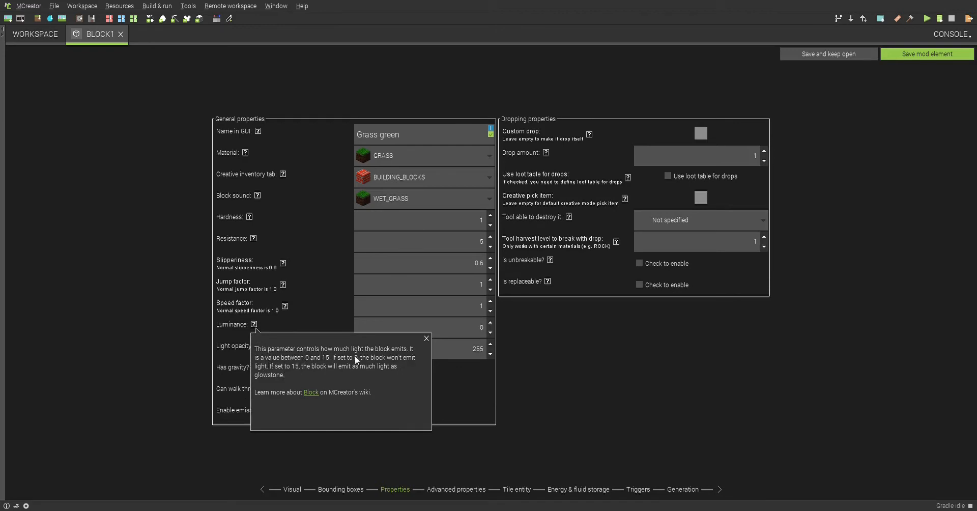
{"action": "left_click", "coordinate": [426, 338]}
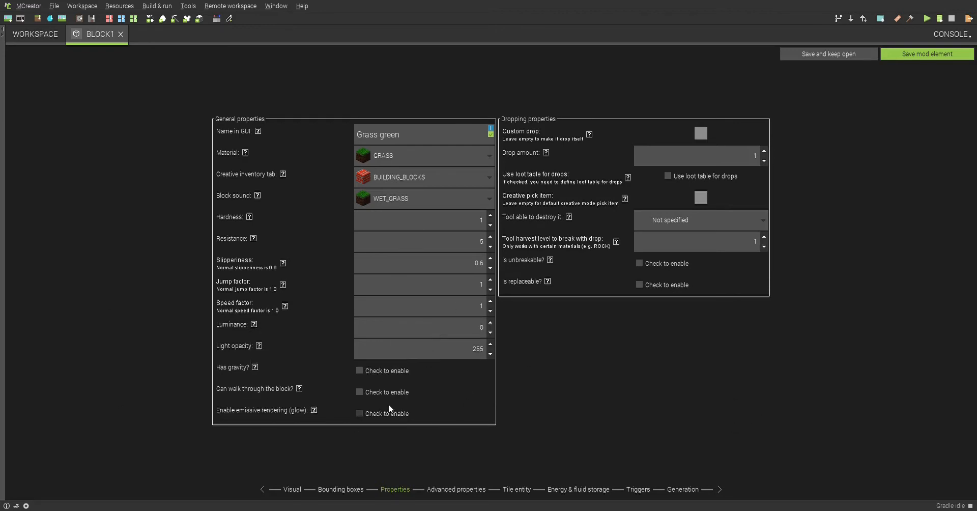
{"action": "left_click", "coordinate": [426, 330]}
{"action": "left_click", "coordinate": [705, 135]}
{"action": "left_click", "coordinate": [589, 134]}
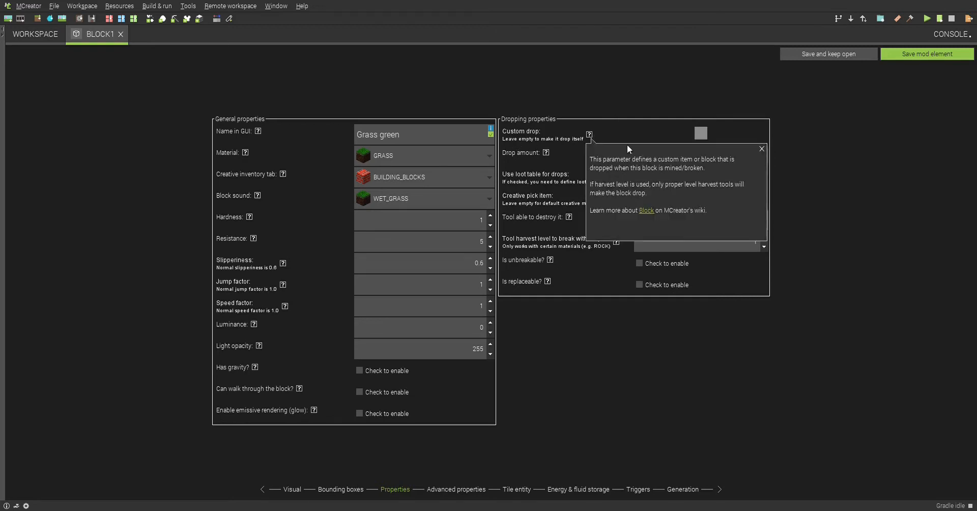
{"action": "left_click", "coordinate": [762, 149]}
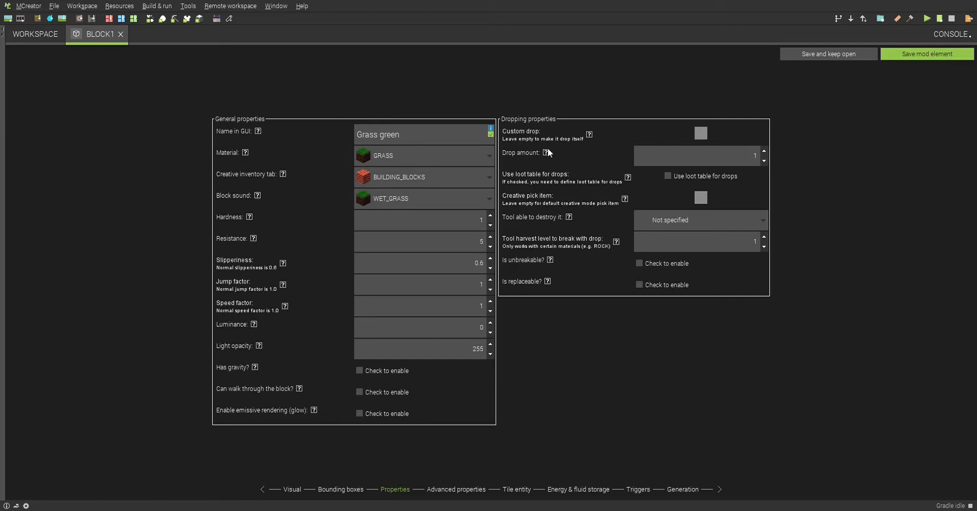
Set the block's drop amount to 1 and open its advanced properties.
{"action": "left_click_drag", "start_coordinate": [719, 160], "coordinate": [876, 170]}
{"action": "type", "text": "1"}
{"action": "left_click", "coordinate": [457, 490]}
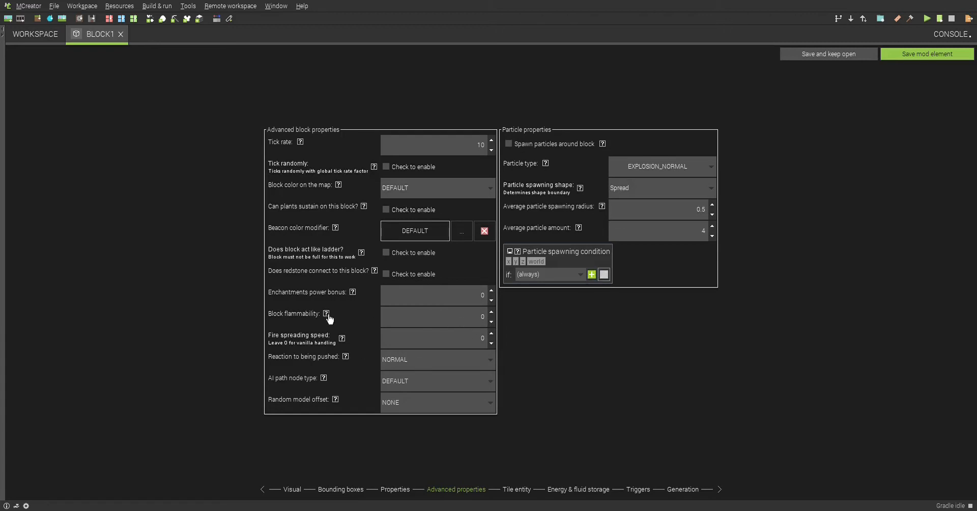
Review the block's advanced, tile entity, energy and fluid storage, trigger, visual and general property pages.
{"action": "mouse_move", "coordinate": [326, 313]}
{"action": "left_click", "coordinate": [498, 328]}
{"action": "left_click", "coordinate": [509, 491]}
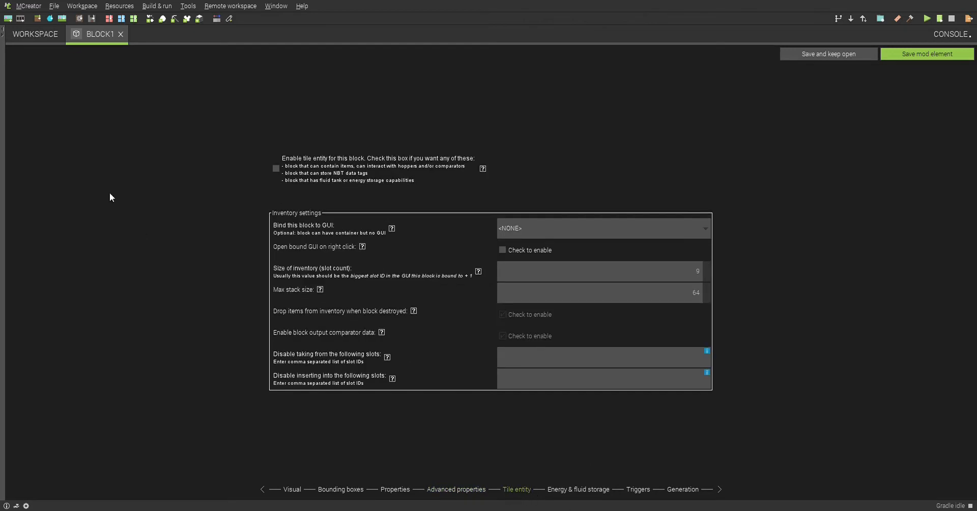
{"action": "left_click", "coordinate": [583, 493]}
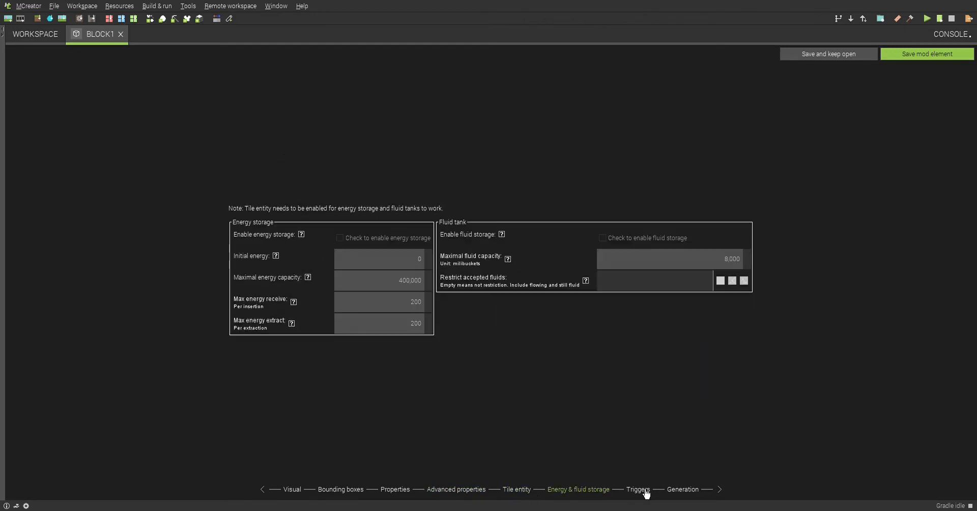
{"action": "left_click", "coordinate": [638, 489]}
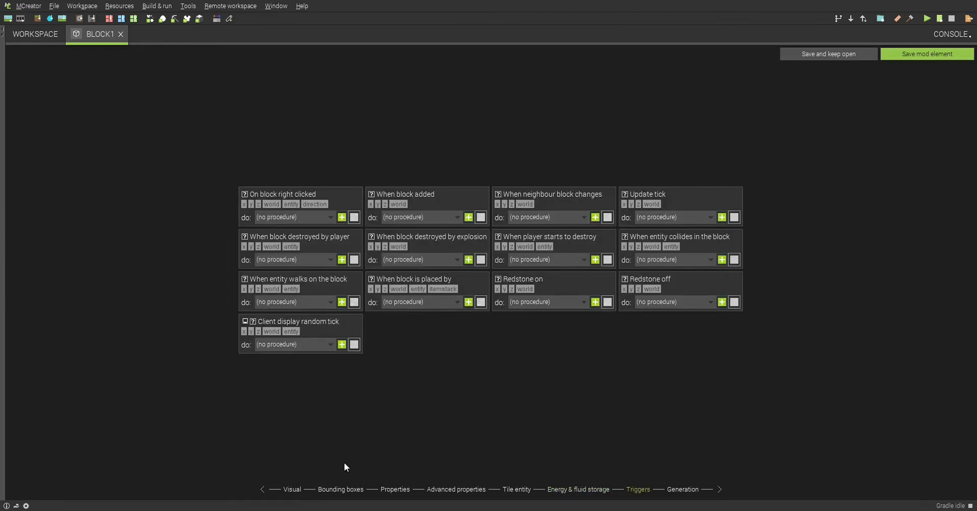
{"action": "left_click", "coordinate": [302, 489]}
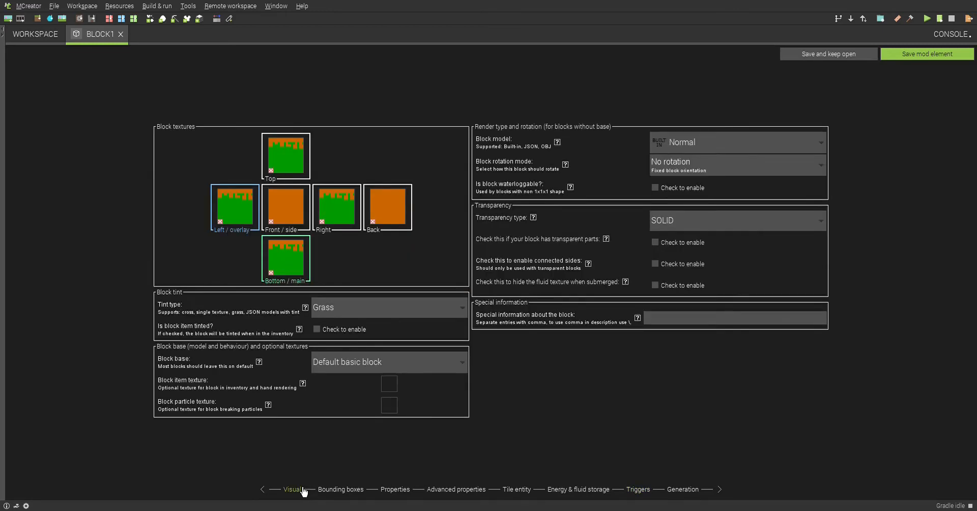
{"action": "left_click", "coordinate": [395, 489]}
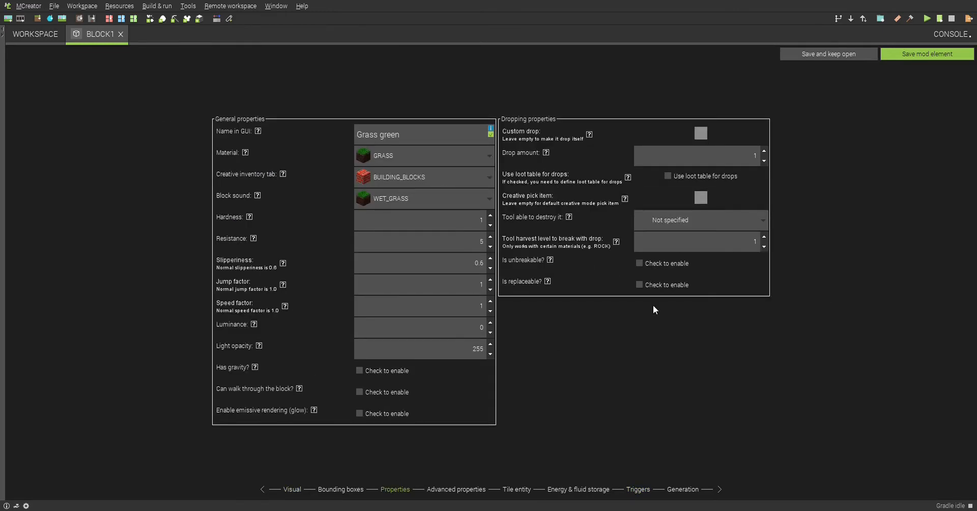
{"action": "left_click", "coordinate": [637, 489]}
{"action": "left_click", "coordinate": [457, 489]}
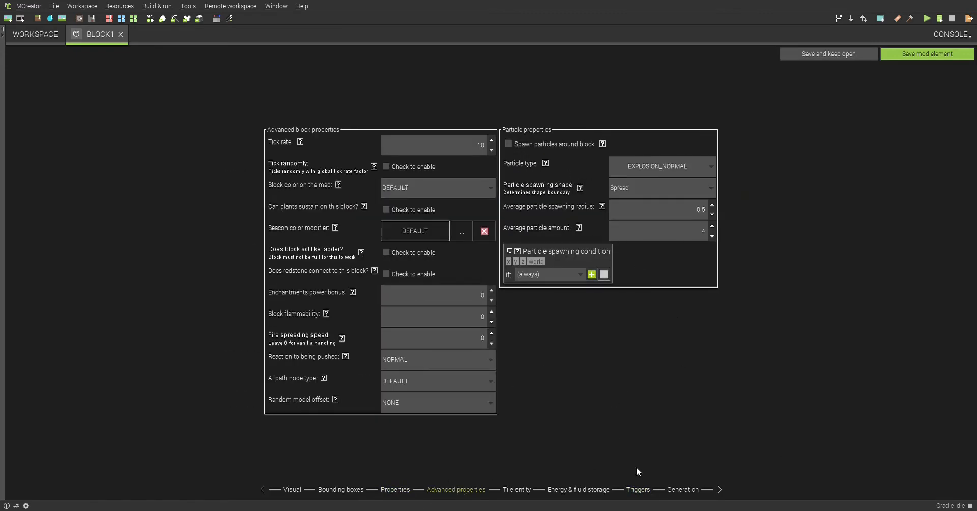
Create the Block1EntityWalksOnTheBlock procedure for the block's entity-walks-on trigger and position its event trigger in the procedure editor.
{"action": "left_click", "coordinate": [638, 489]}
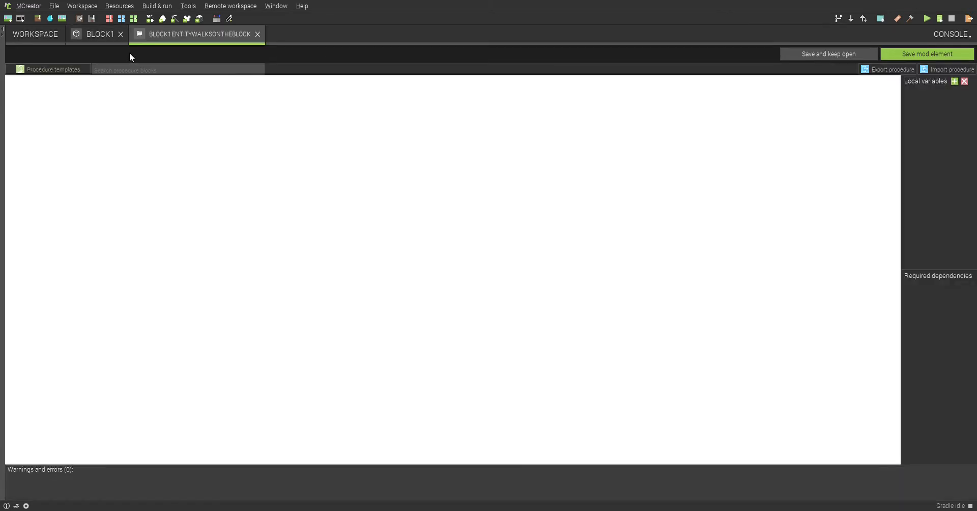
{"action": "left_click", "coordinate": [105, 36]}
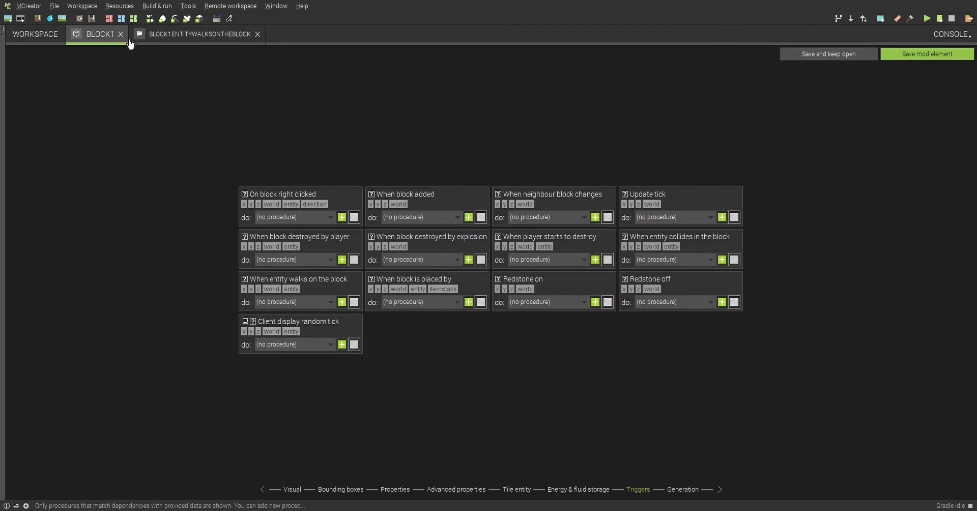
{"action": "left_click", "coordinate": [176, 35]}
{"action": "mouse_move", "coordinate": [211, 111]}
{"action": "left_mouse_down"}
{"action": "mouse_move", "coordinate": [304, 78]}
{"action": "mouse_move", "coordinate": [200, 113]}
{"action": "mouse_move", "coordinate": [210, 119]}
{"action": "left_mouse_up"}
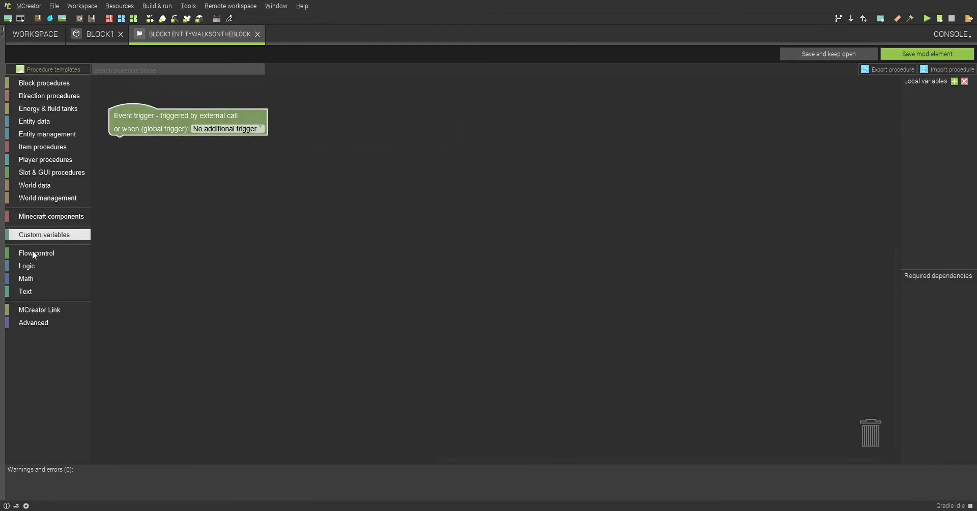
Attach an Add potion block with ambient and particles options from the entity management procedures beneath the event trigger.
{"action": "left_click", "coordinate": [48, 98]}
{"action": "left_click", "coordinate": [56, 111]}
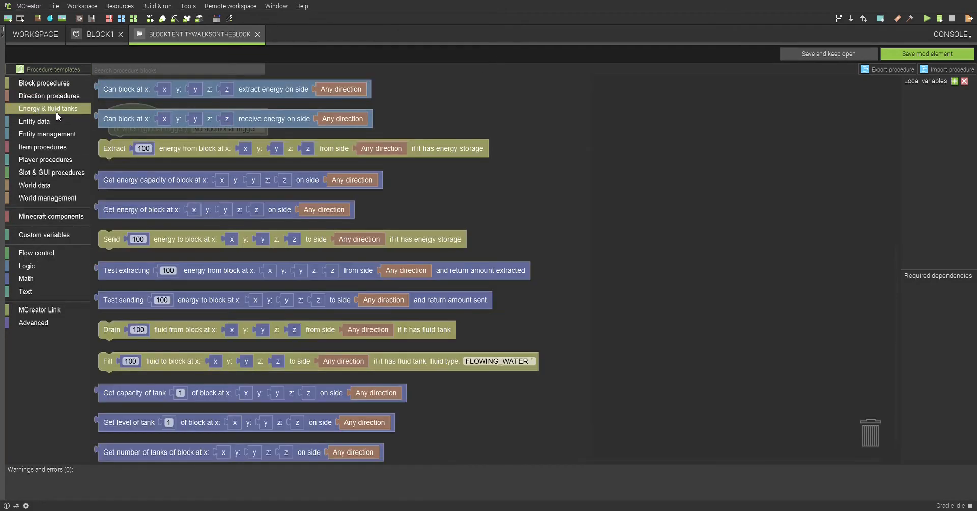
{"action": "left_click", "coordinate": [51, 122]}
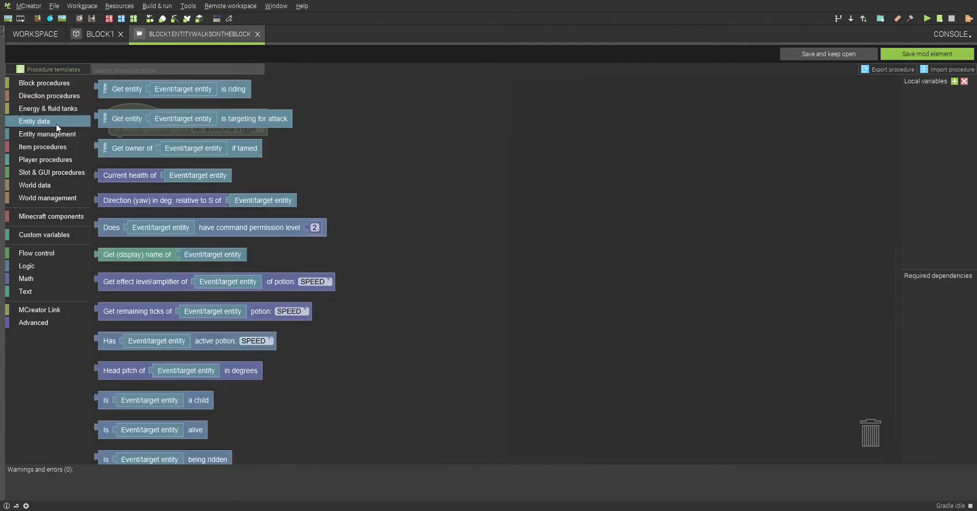
{"action": "scroll", "coordinate": [303, 365], "scroll_direction": "down", "scroll_amount": 4}
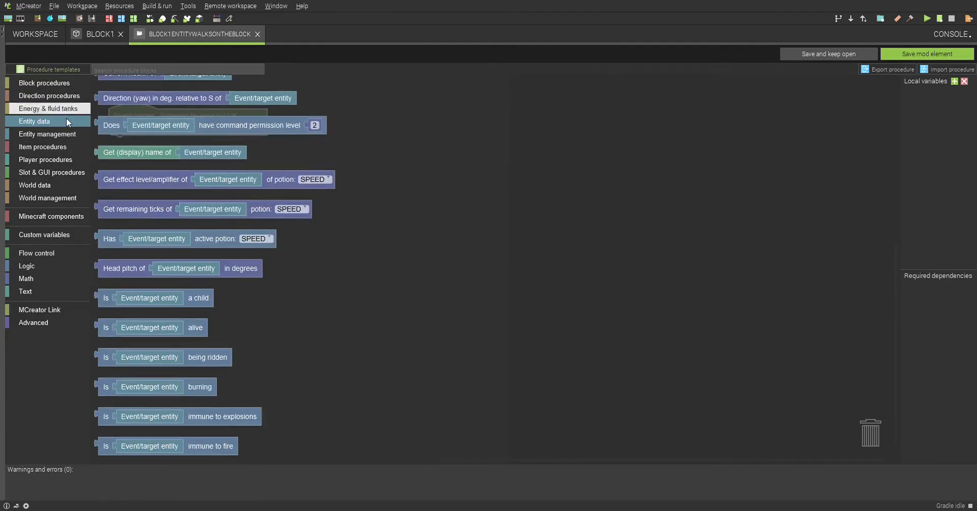
{"action": "left_click", "coordinate": [51, 109]}
{"action": "left_click", "coordinate": [49, 135]}
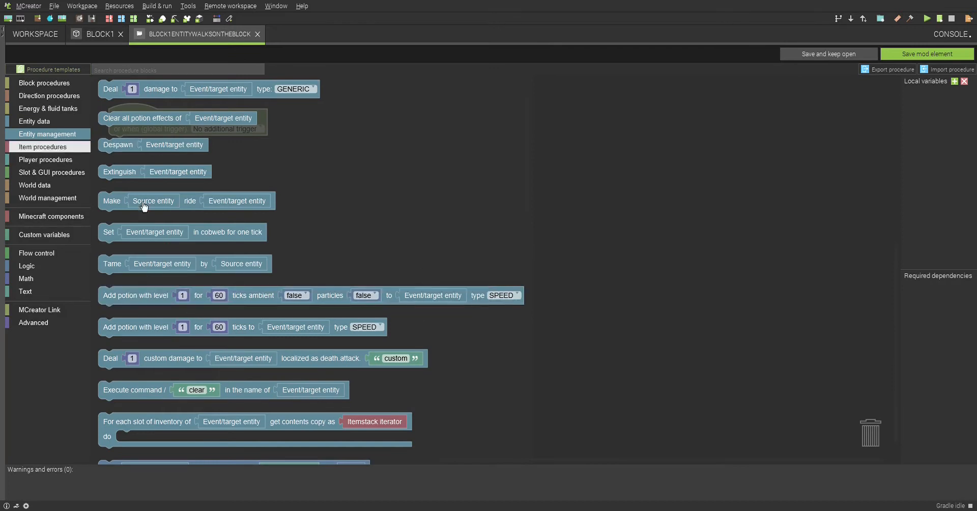
{"action": "left_click_drag", "start_coordinate": [151, 300], "coordinate": [168, 147]}
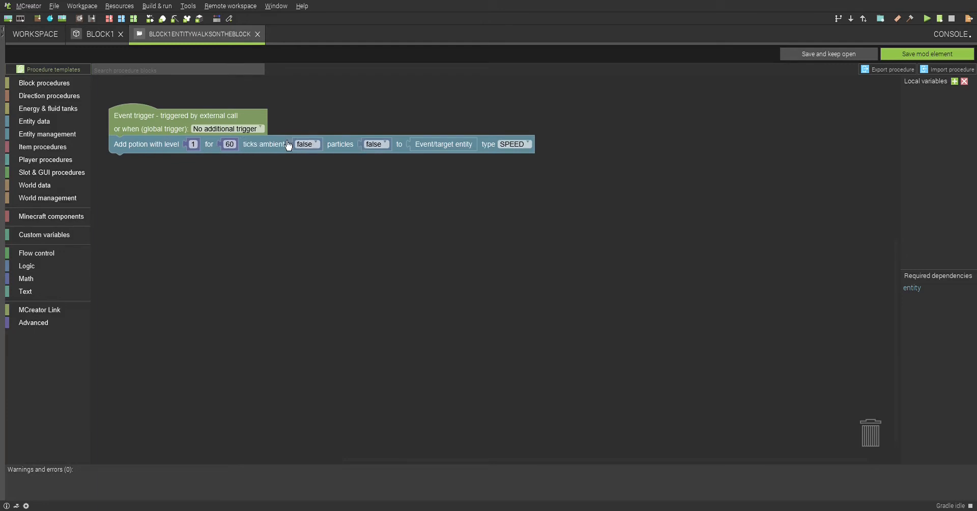
Set the potion effect type to SLOWNESS and save the procedure.
{"action": "left_click", "coordinate": [383, 145]}
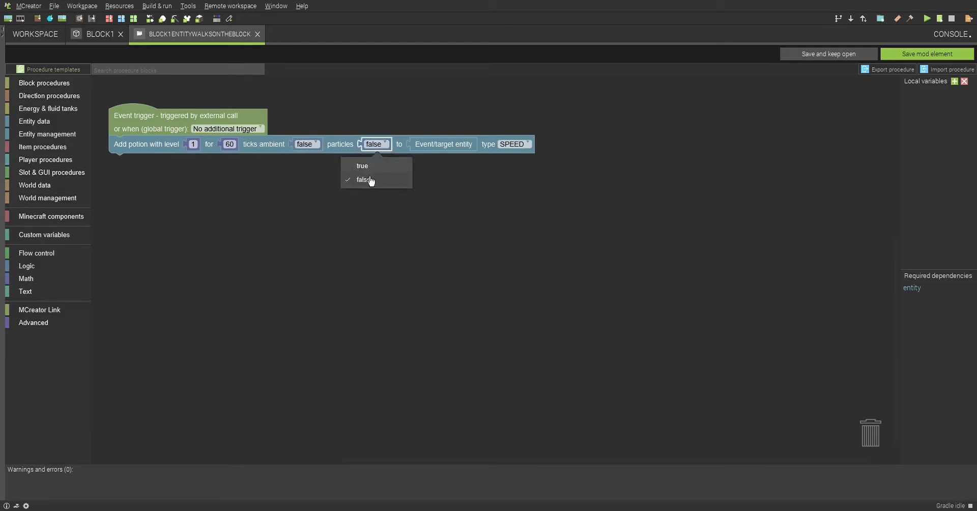
{"action": "left_click", "coordinate": [483, 175]}
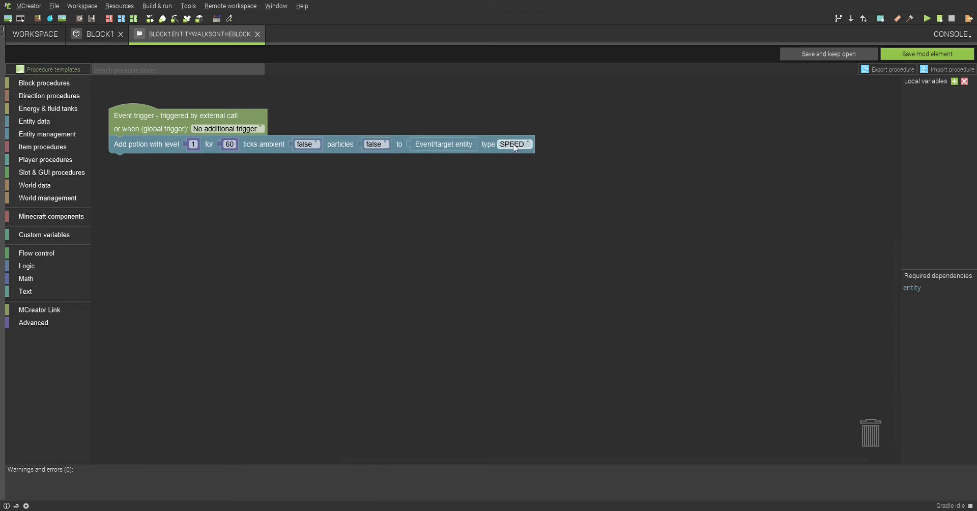
{"action": "left_click", "coordinate": [514, 144]}
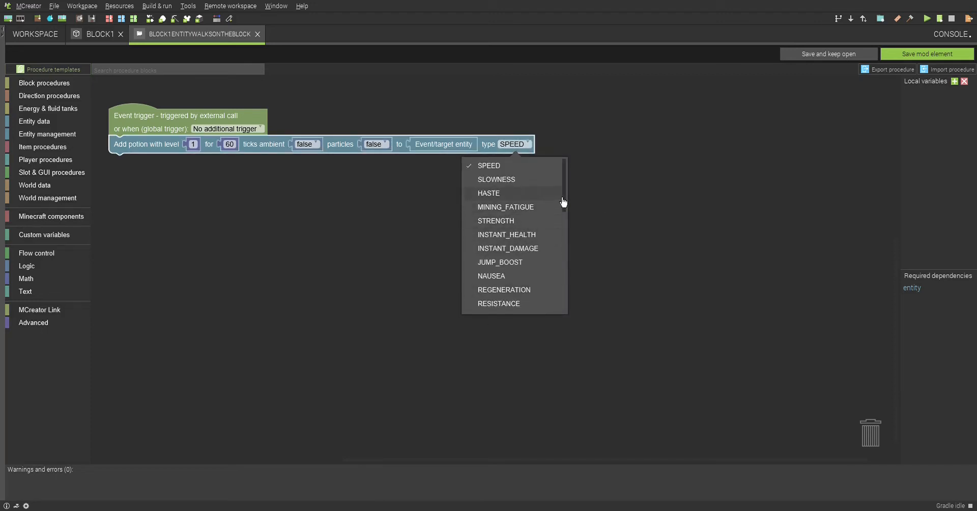
{"action": "left_click", "coordinate": [516, 179]}
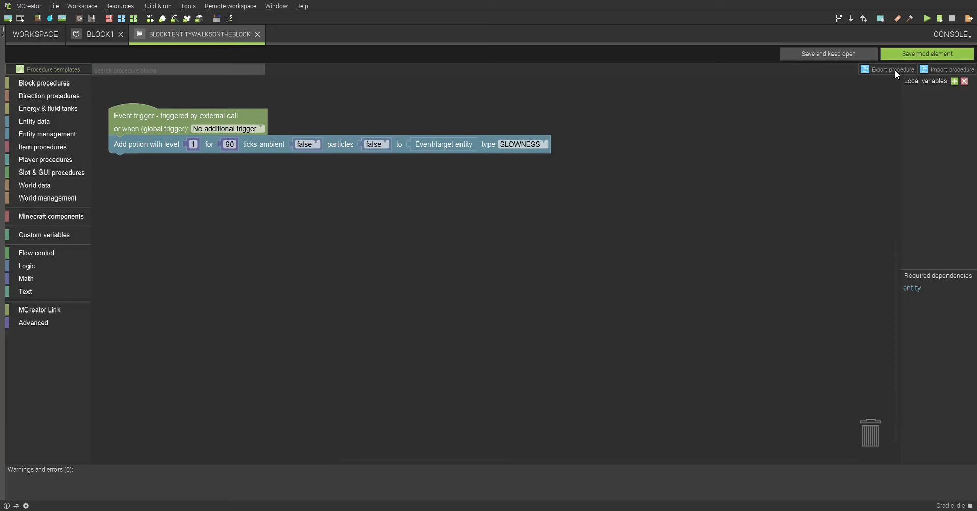
{"action": "left_click", "coordinate": [934, 50]}
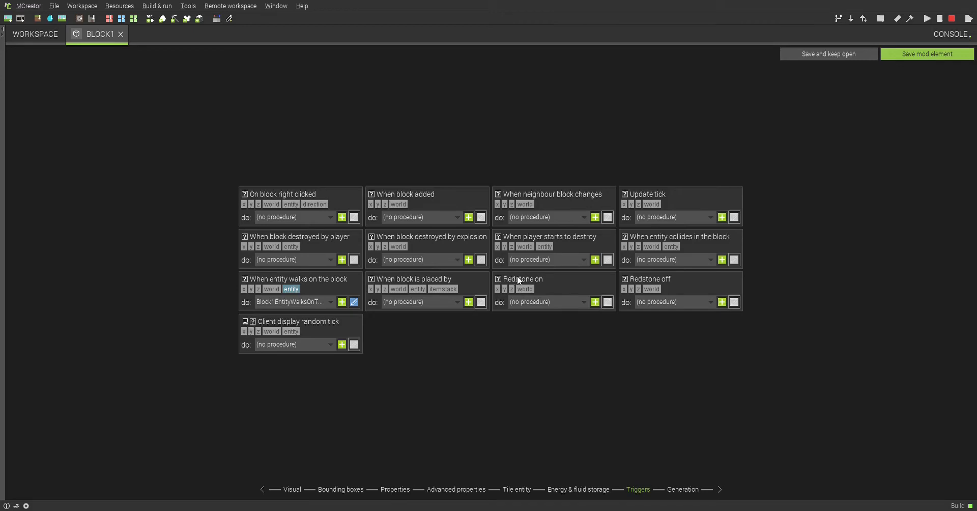
In Block1's generation settings, replace STONE with GRASS_BLOCK as the block this one can replace.
{"action": "left_click", "coordinate": [36, 35]}
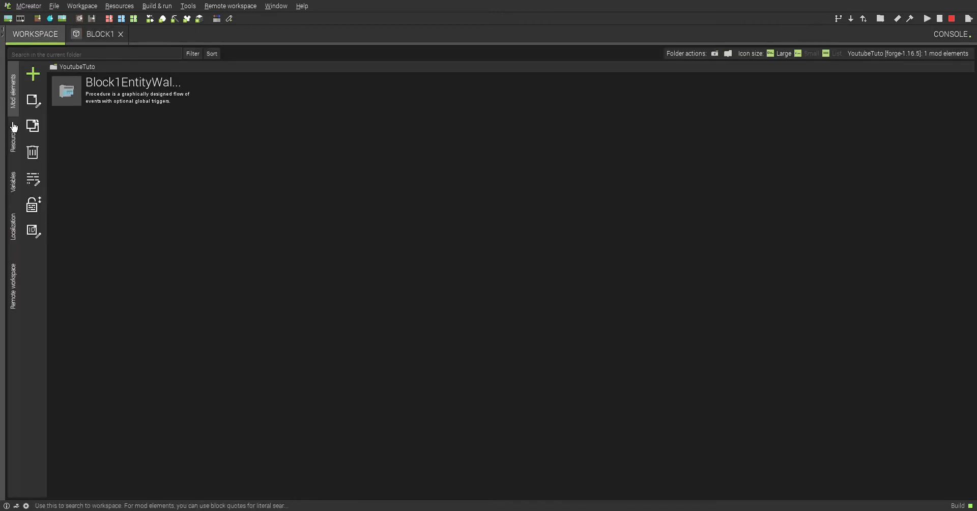
{"action": "left_click", "coordinate": [77, 34]}
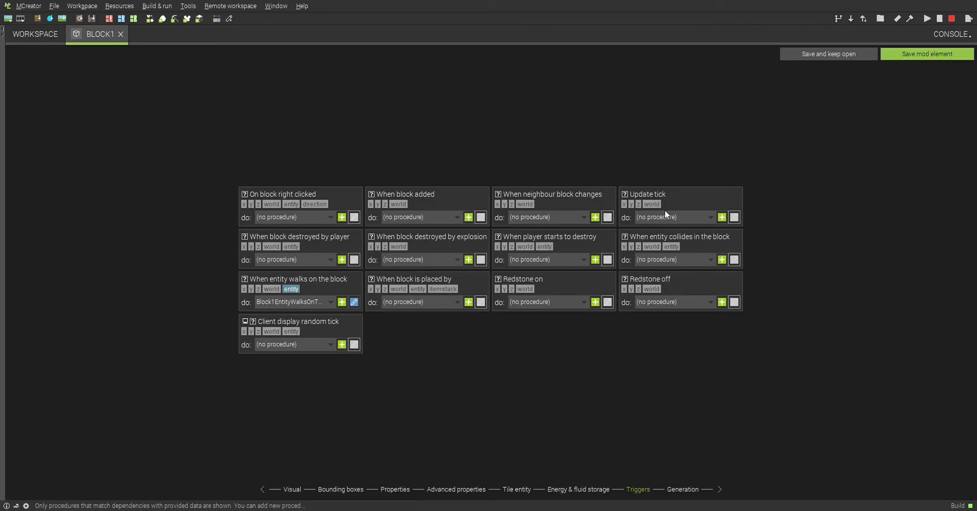
{"action": "left_click", "coordinate": [680, 489]}
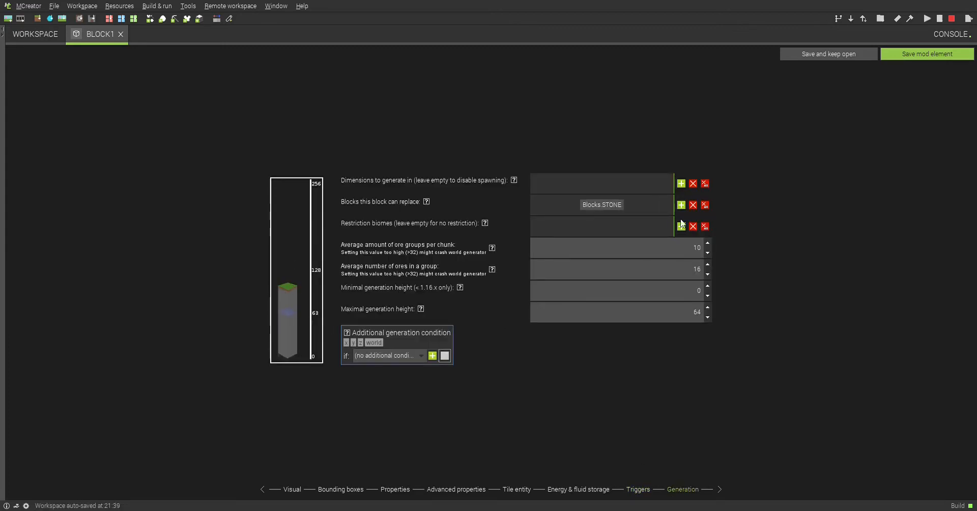
{"action": "left_click", "coordinate": [704, 205]}
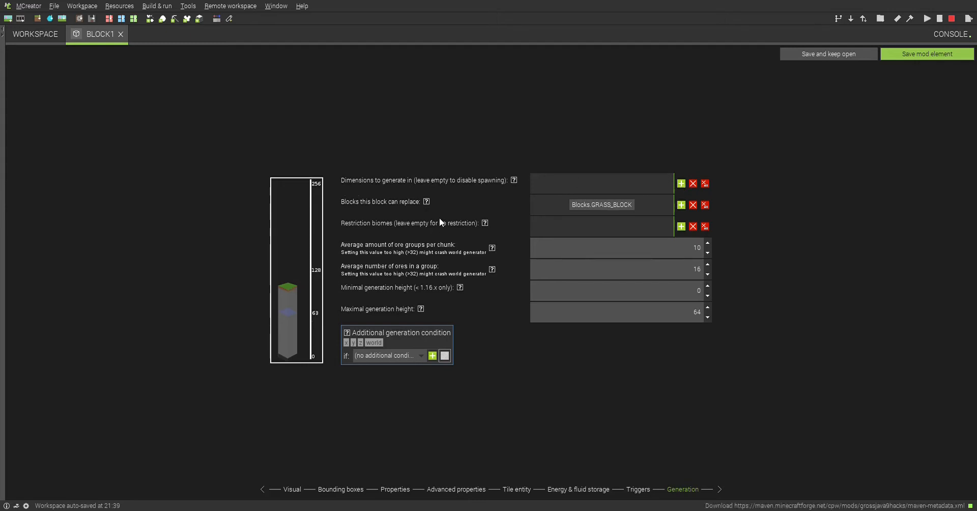
Add Surface as the block's generation dimension and remove the duplicate entry.
{"action": "left_click", "coordinate": [600, 386]}
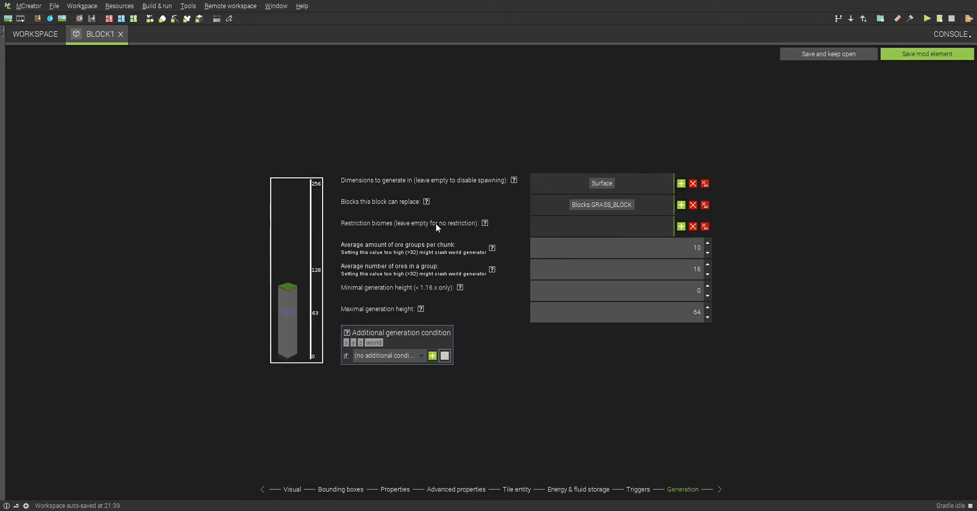
{"action": "left_click", "coordinate": [472, 297]}
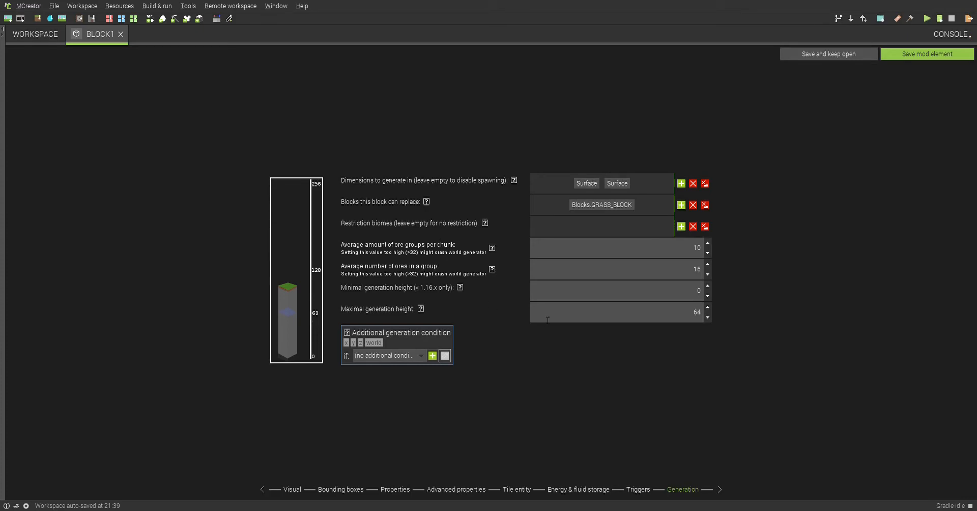
{"action": "left_click", "coordinate": [616, 183]}
{"action": "left_click", "coordinate": [692, 184]}
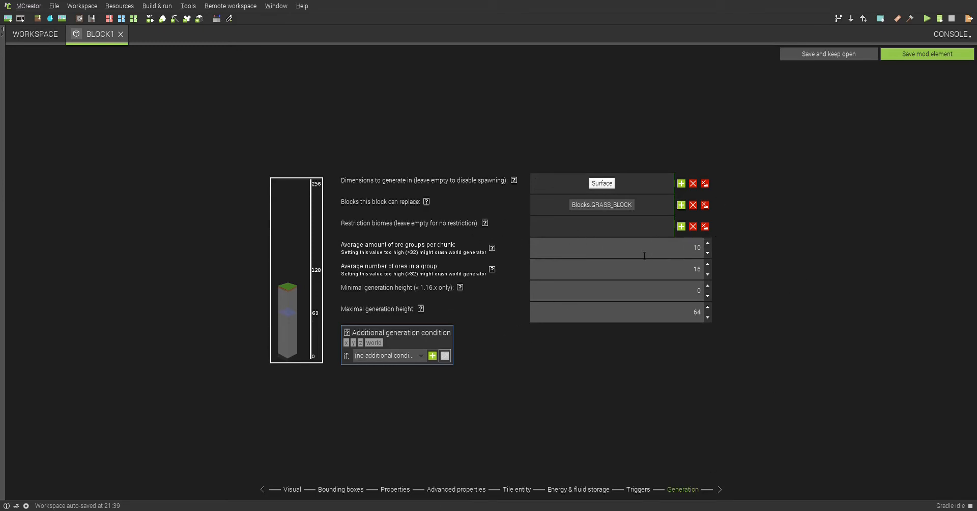
Adjust the block's ore group and ore count values, set the minimal generation height to 0, and save the mod element.
{"action": "left_click_drag", "start_coordinate": [630, 255], "coordinate": [730, 251]}
{"action": "left_click", "coordinate": [691, 249]}
{"action": "double_click", "coordinate": [697, 248]}
{"action": "double_click", "coordinate": [696, 269]}
{"action": "left_click", "coordinate": [707, 296]}
{"action": "left_click", "coordinate": [687, 298]}
{"action": "type", "text": "0"}
{"action": "left_click", "coordinate": [924, 54]}
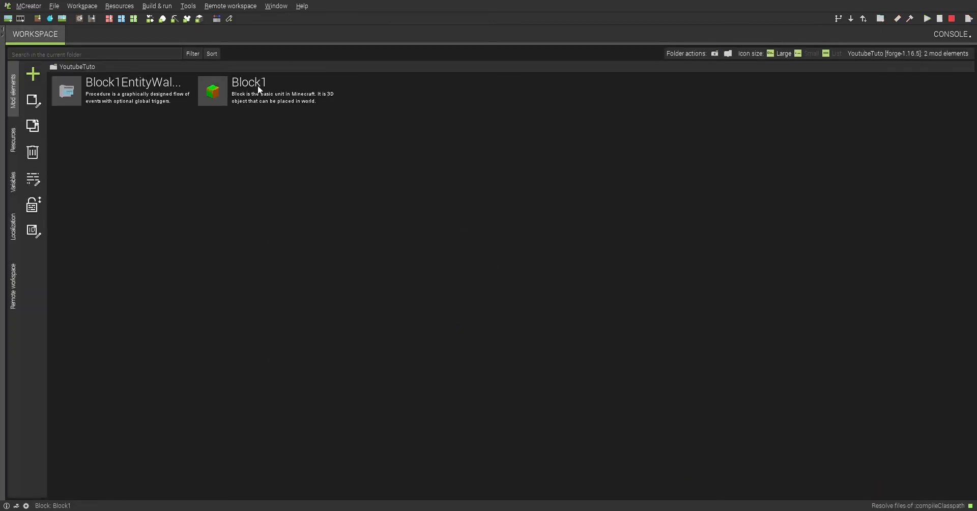
Reopen Block1, assign the plain orange texture to the top and the green-and-orange texture to the front, and save it.
{"action": "double_click", "coordinate": [241, 90]}
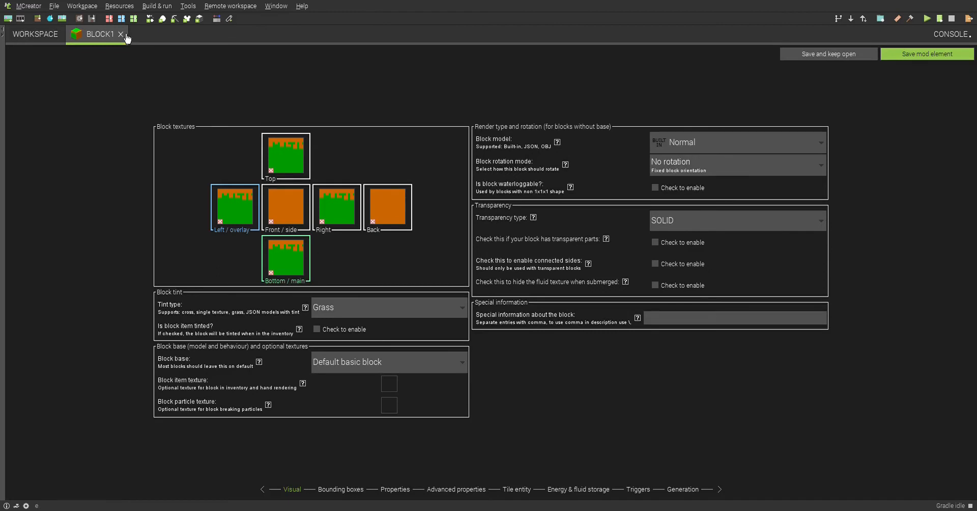
{"action": "left_click", "coordinate": [122, 34]}
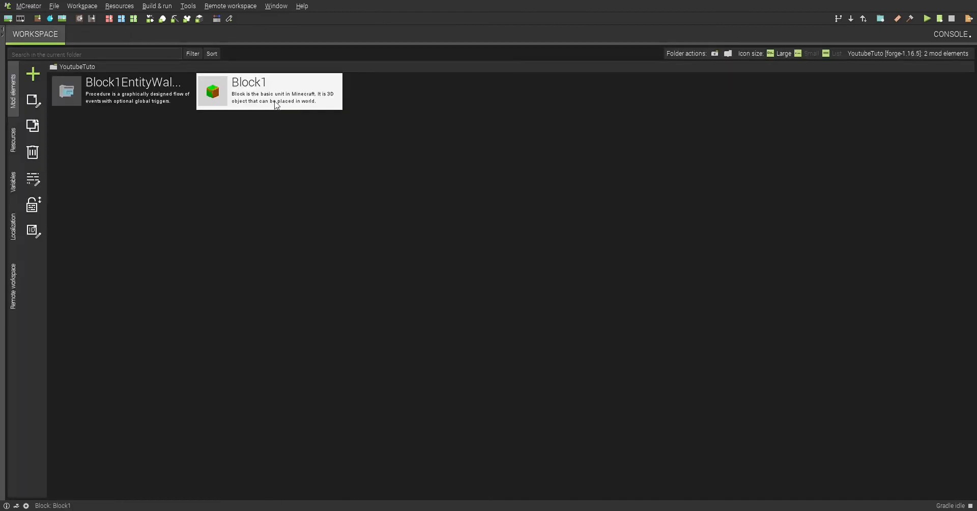
{"action": "double_click", "coordinate": [217, 97]}
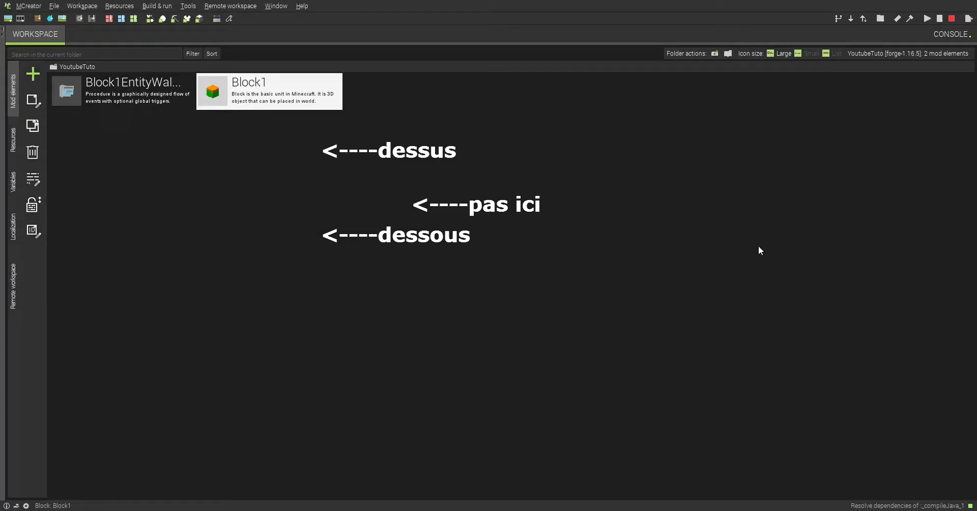
{"action": "double_click", "coordinate": [248, 106]}
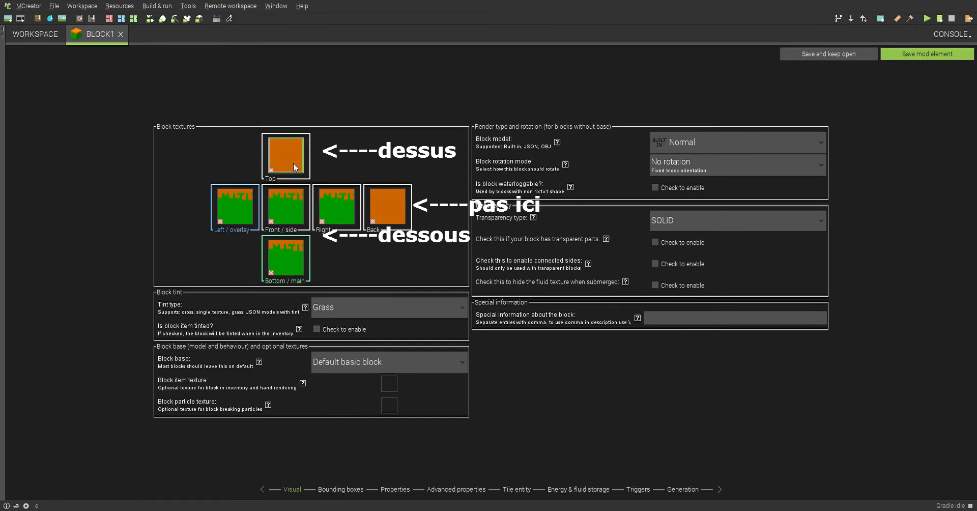
{"action": "left_click", "coordinate": [939, 55]}
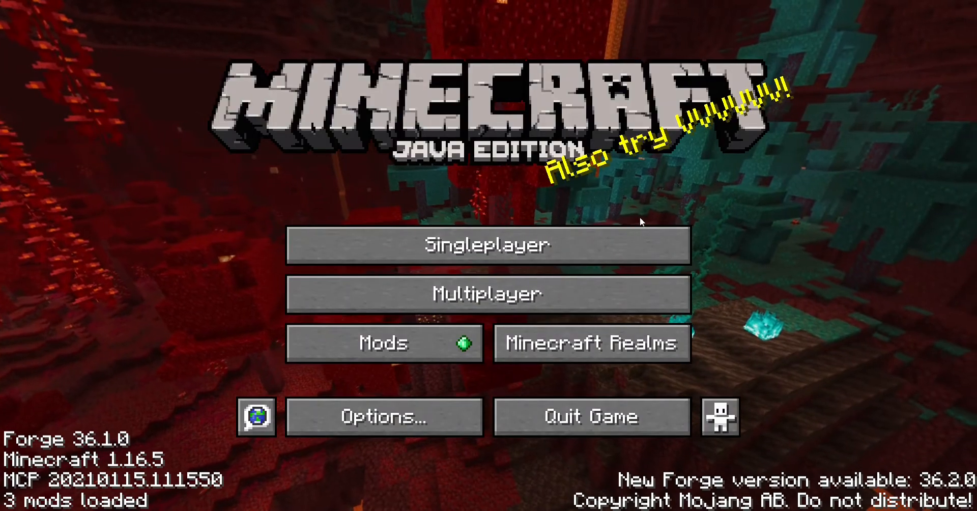
In the Minecraft test client, view the YoutubeTuto mod's details in the mod list and return to the title screen.
{"action": "left_click", "coordinate": [397, 348]}
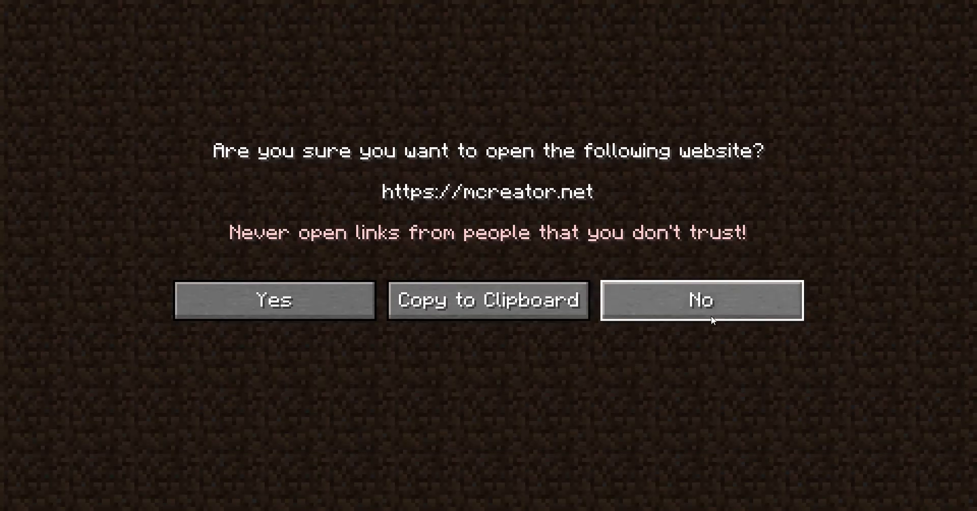
{"action": "left_click", "coordinate": [710, 313]}
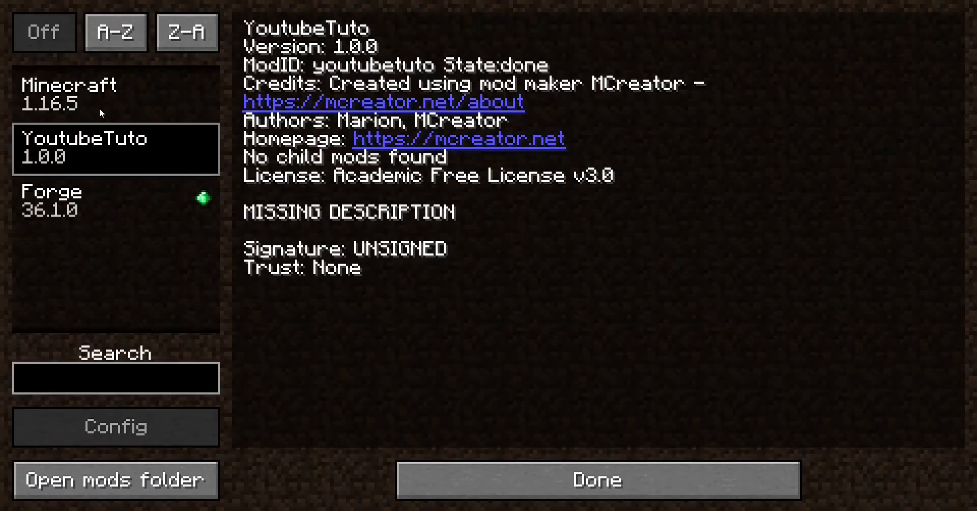
{"action": "left_click", "coordinate": [555, 463]}
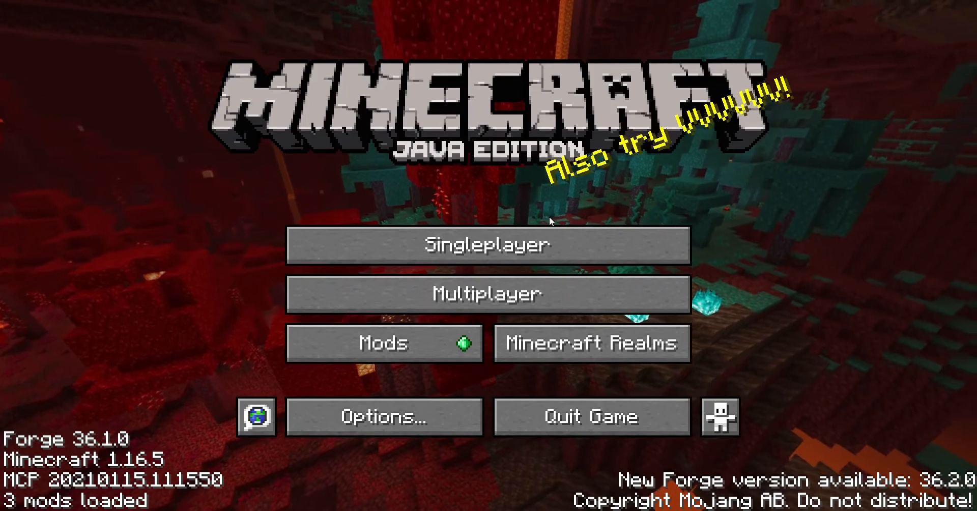
Create a new singleplayer Survival world named New World and walk across the grass towards the village.
{"action": "left_click", "coordinate": [552, 248]}
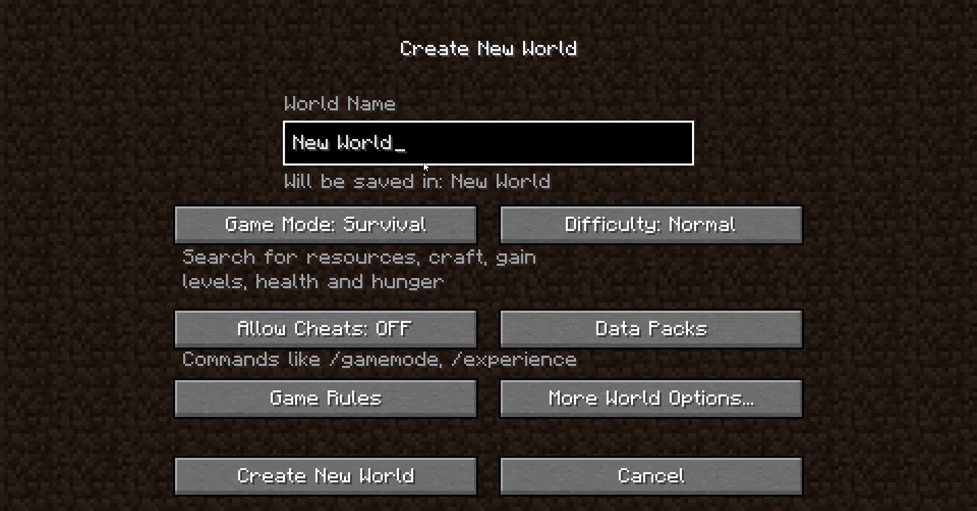
{"action": "left_click", "coordinate": [379, 491]}
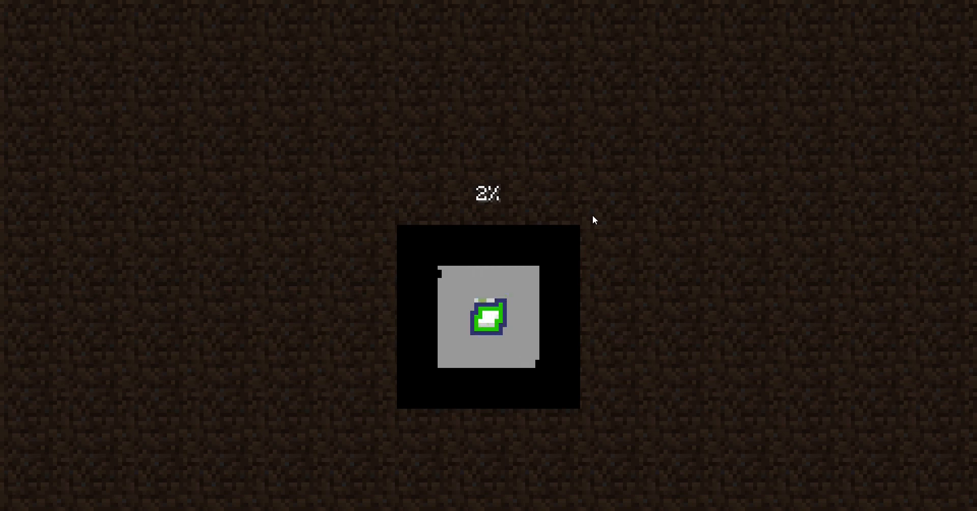
{"action": "key", "text": "z"}
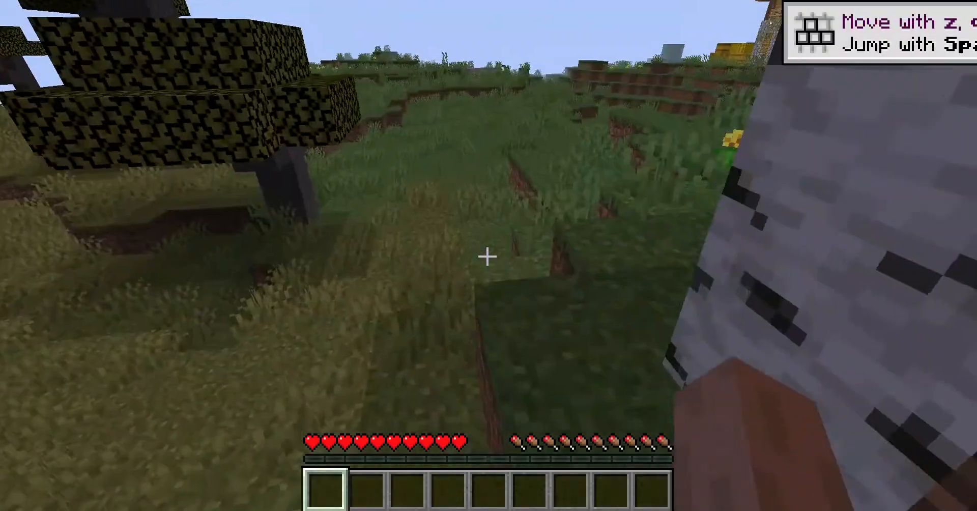
{"action": "key", "text": "z"}
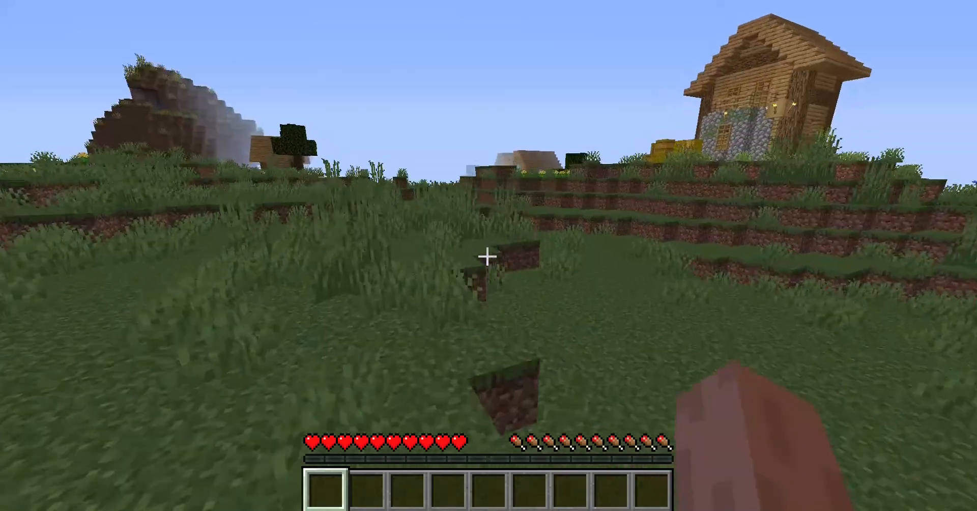
{"action": "key", "text": "z"}
{"action": "key", "text": "z"}
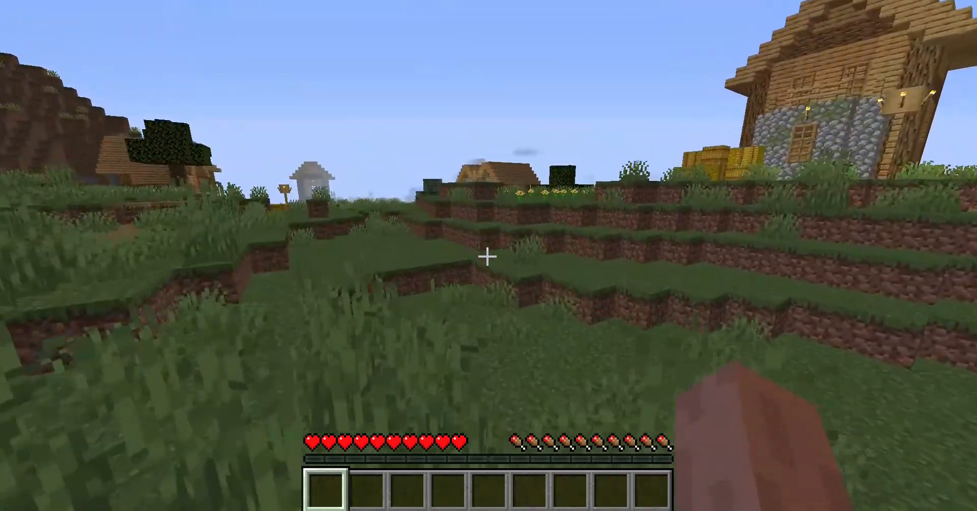
{"action": "key", "text": "z"}
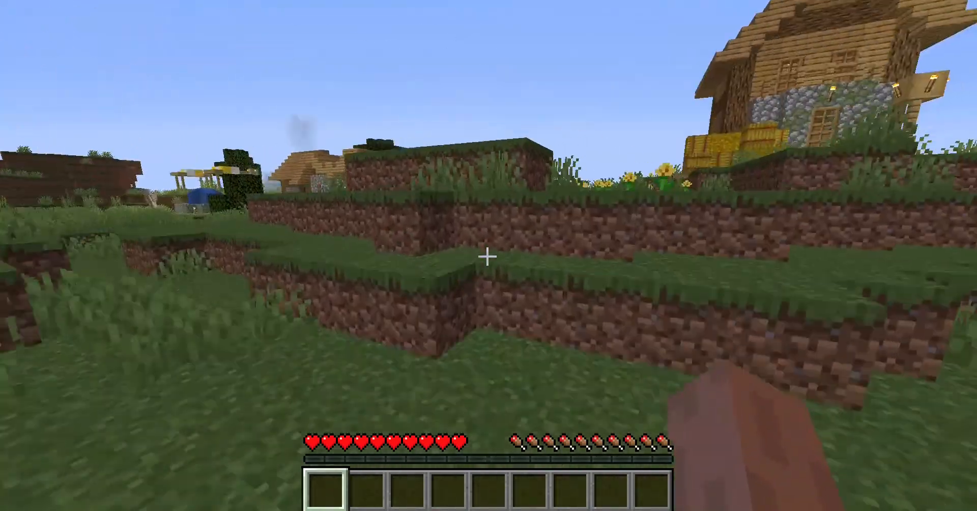
{"action": "key", "text": "z"}
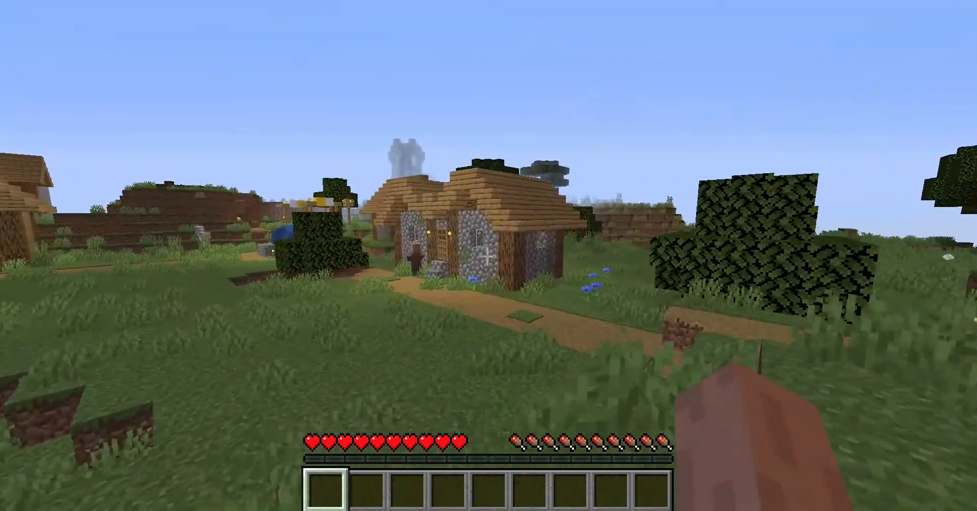
Open the world to LAN with Creative game mode and cheats allowed, and run /gamemode creative.
{"action": "key", "text": "slash"}
{"action": "type", "text": "ga"}
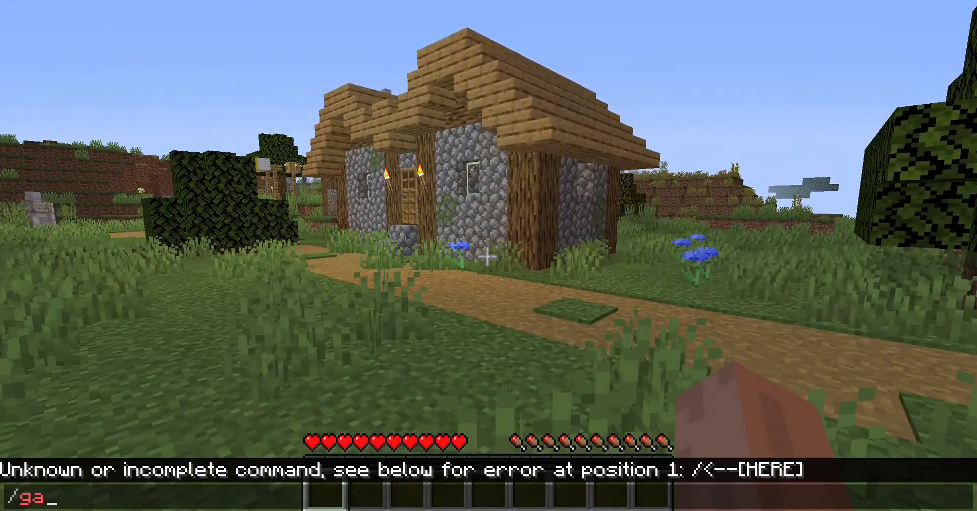
{"action": "key", "text": "Escape"}
{"action": "key", "text": "Escape"}
{"action": "left_click", "coordinate": [565, 297]}
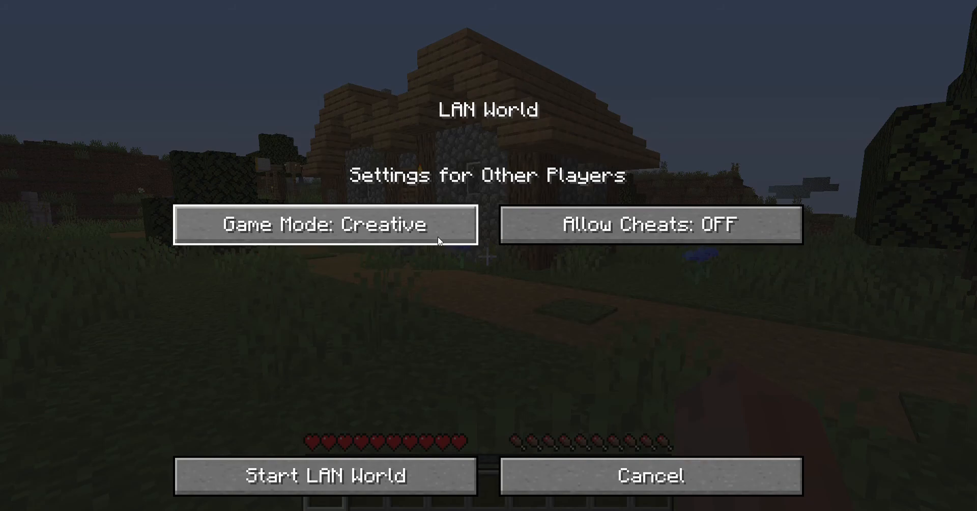
{"action": "left_click", "coordinate": [562, 232]}
{"action": "left_click", "coordinate": [328, 476]}
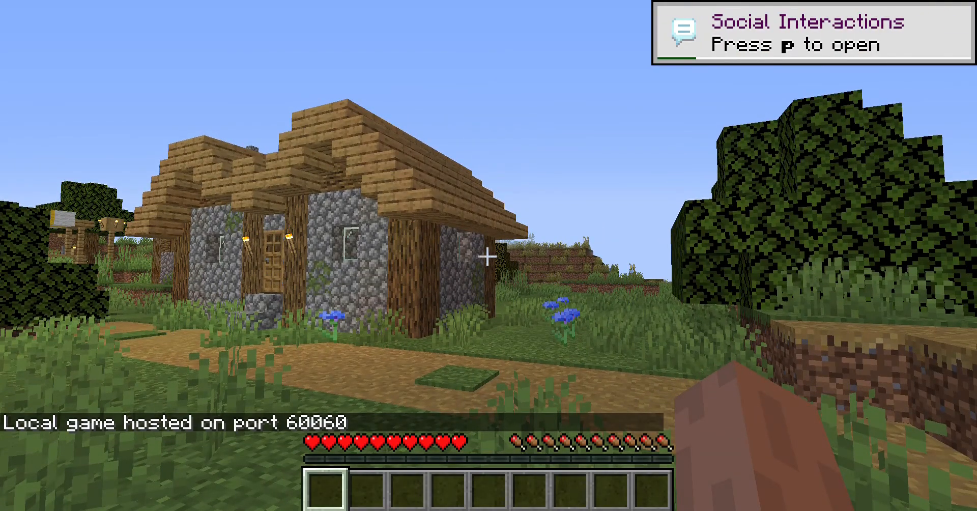
{"action": "type", "text": "t/gamemode creative"}
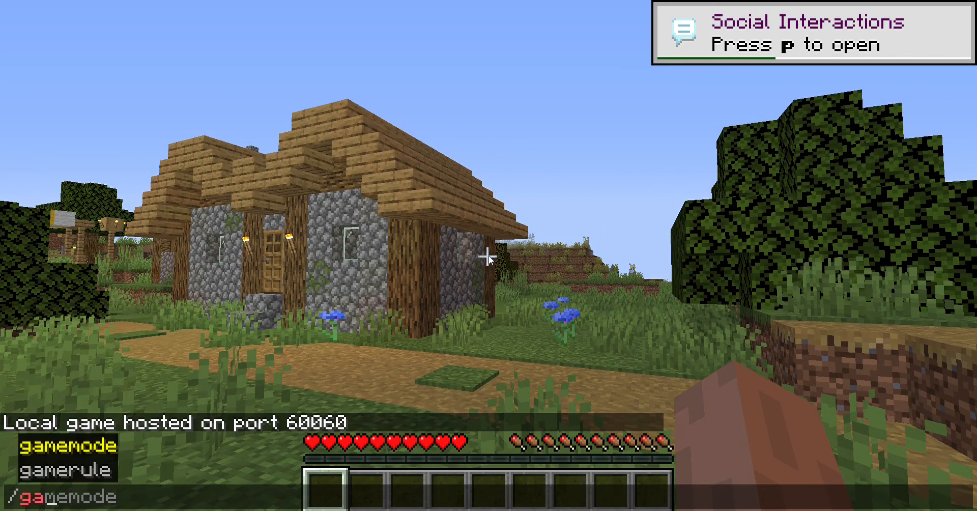
{"action": "key", "text": "Return"}
Fly over the village, savanna and hills to examine the terrain for generated custom blocks.
{"action": "key", "text": "w"}
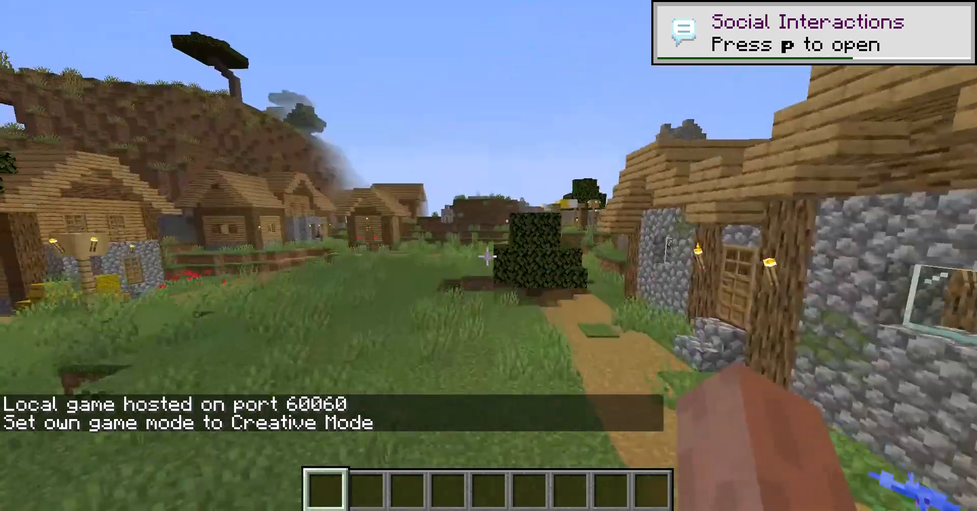
{"action": "key", "text": "space"}
{"action": "key", "text": "space"}
{"action": "key", "text": "w"}
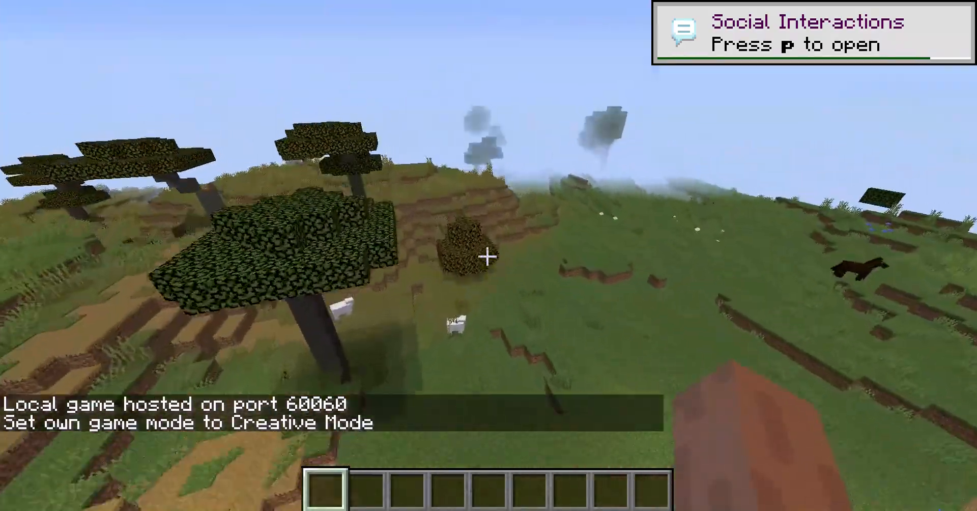
{"action": "key", "text": "w"}
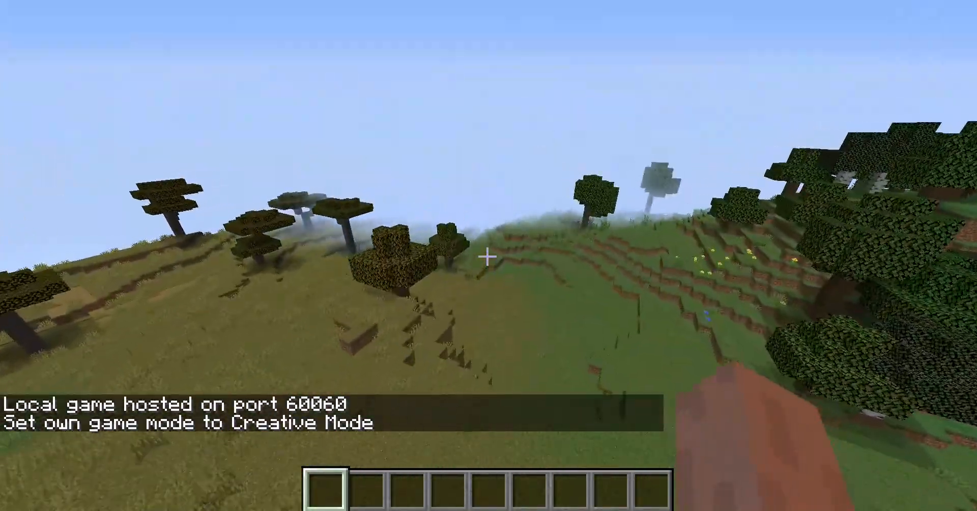
{"action": "key", "text": "w"}
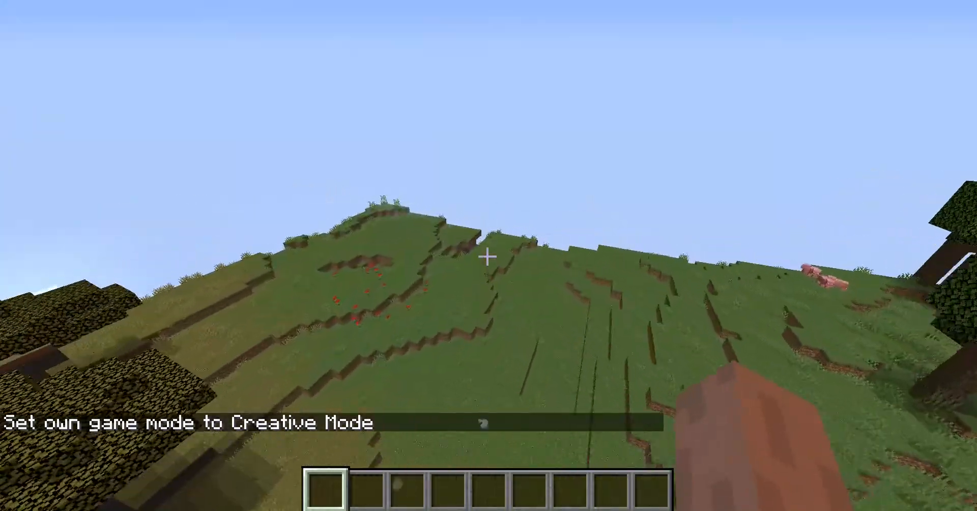
{"action": "key", "text": "w"}
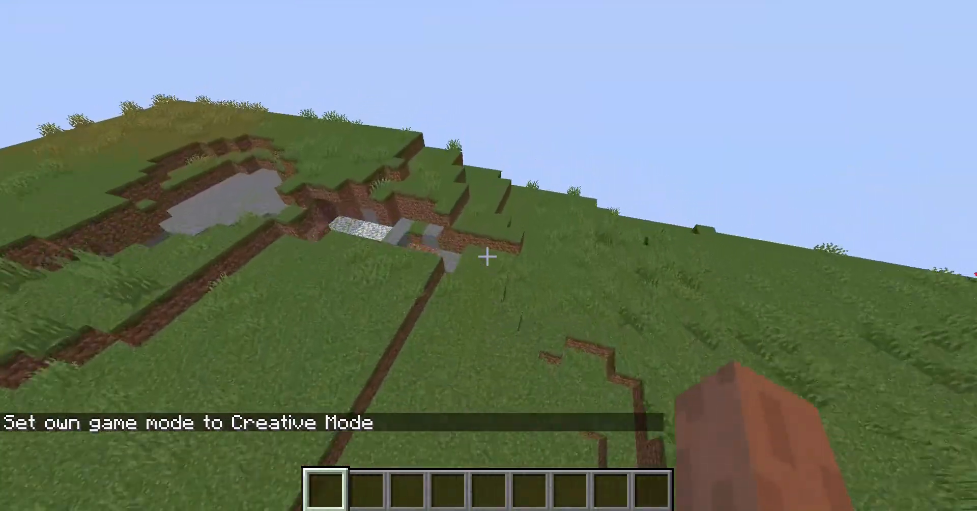
{"action": "key", "text": "w"}
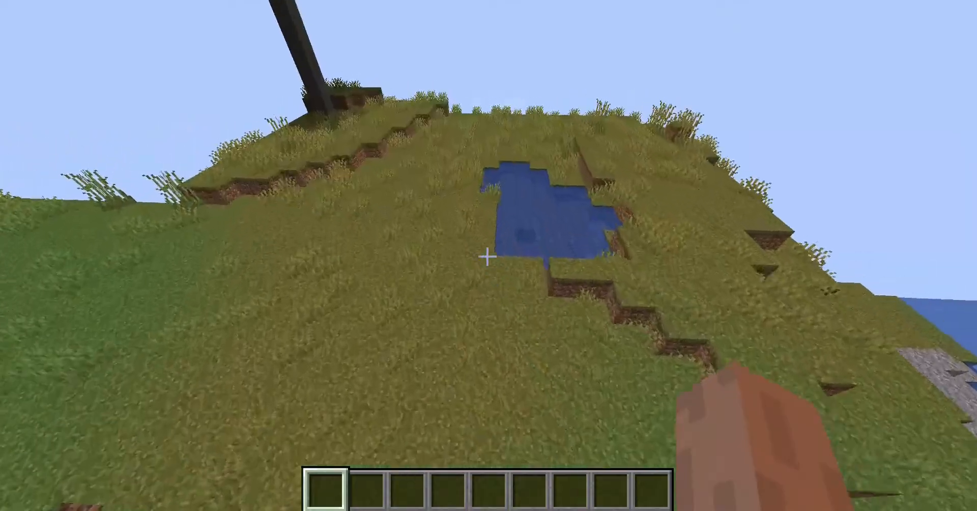
Put the custom orange-and-green block from the end of the Building Blocks category into the first hotbar slot.
{"action": "key", "text": "e"}
{"action": "scroll", "coordinate": [656, 260], "scroll_direction": "down", "scroll_amount": 20}
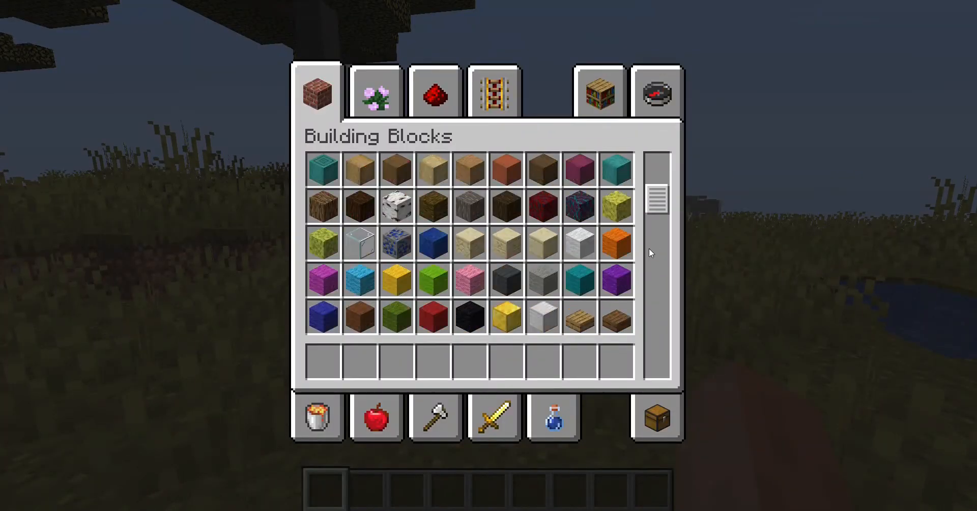
{"action": "scroll", "coordinate": [656, 260], "scroll_direction": "down", "scroll_amount": 3}
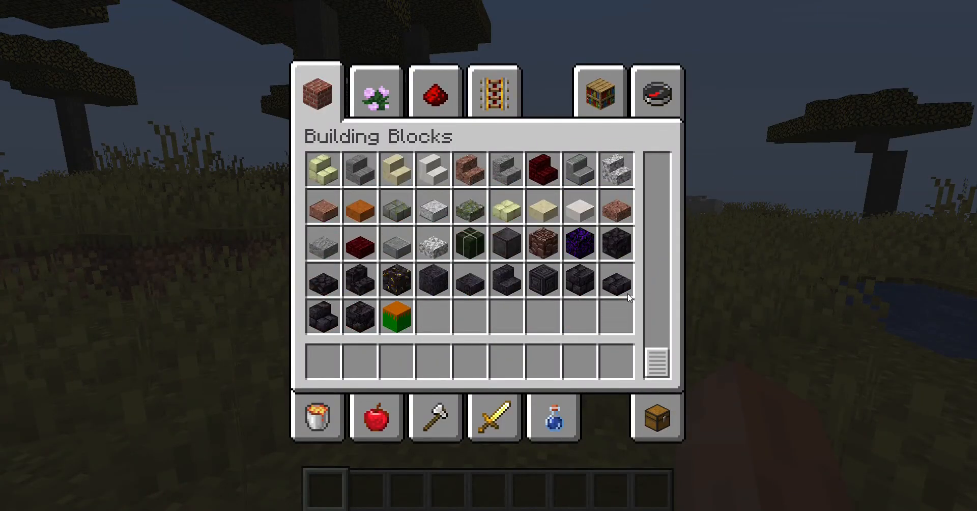
{"action": "left_click", "coordinate": [396, 318]}
{"action": "left_click", "coordinate": [323, 362]}
{"action": "key", "text": "e"}
{"action": "key", "text": "w"}
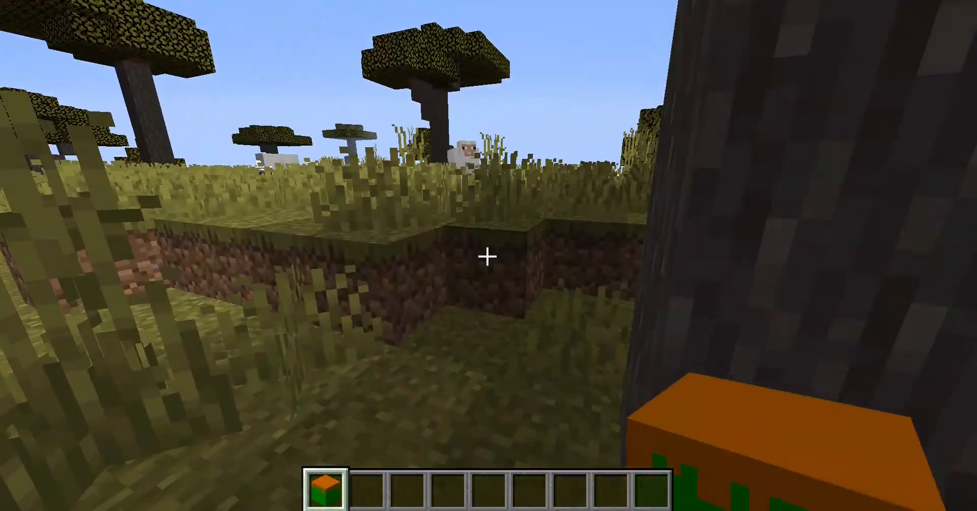
Look through the Building Blocks category of the creative inventory once more and close the inventory.
{"action": "key", "text": "e"}
{"action": "scroll", "coordinate": [661, 245], "scroll_direction": "down", "scroll_amount": 5}
{"action": "scroll", "coordinate": [661, 265], "scroll_direction": "down", "scroll_amount": 3}
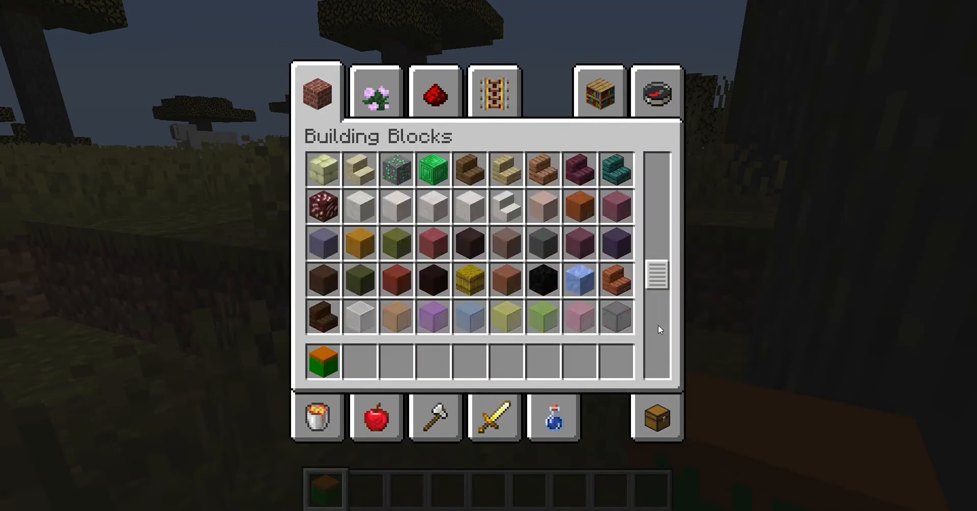
{"action": "left_click", "coordinate": [657, 418]}
{"action": "left_click", "coordinate": [317, 92]}
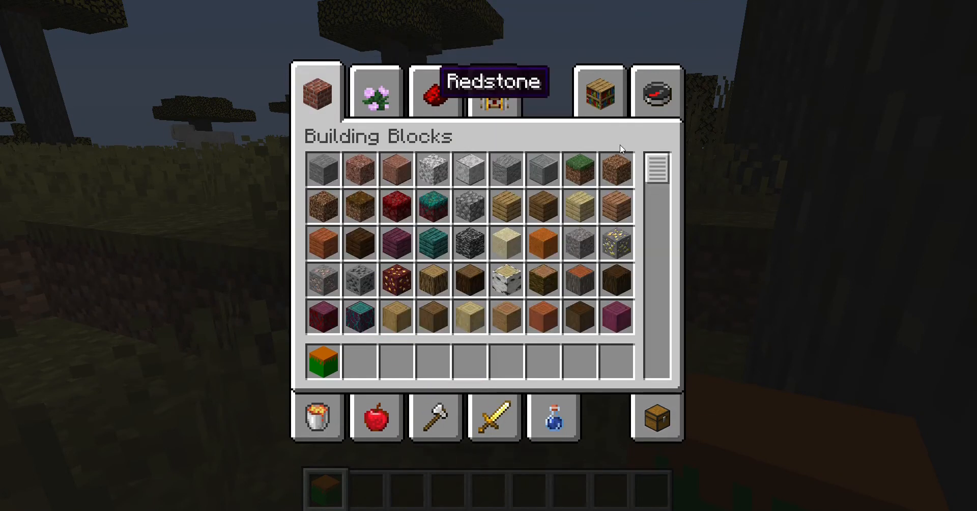
{"action": "scroll", "coordinate": [491, 376], "scroll_direction": "down", "scroll_amount": 8}
{"action": "key", "text": "e"}
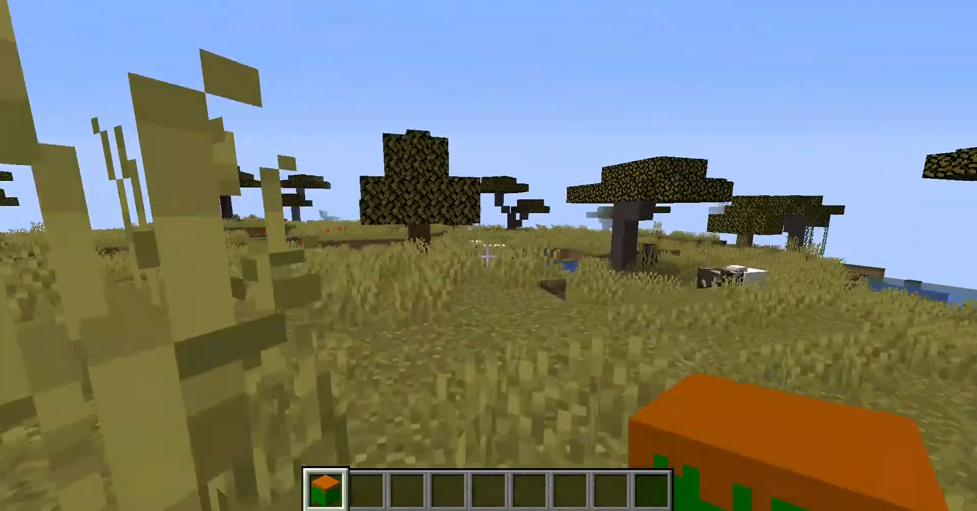
Break one block of the grassy ground and place the custom block in the hole.
{"action": "left_click", "coordinate": [488, 257]}
{"action": "right_click", "coordinate": [488, 256]}
{"action": "scroll", "coordinate": [488, 257], "scroll_direction": "down", "scroll_amount": 1}
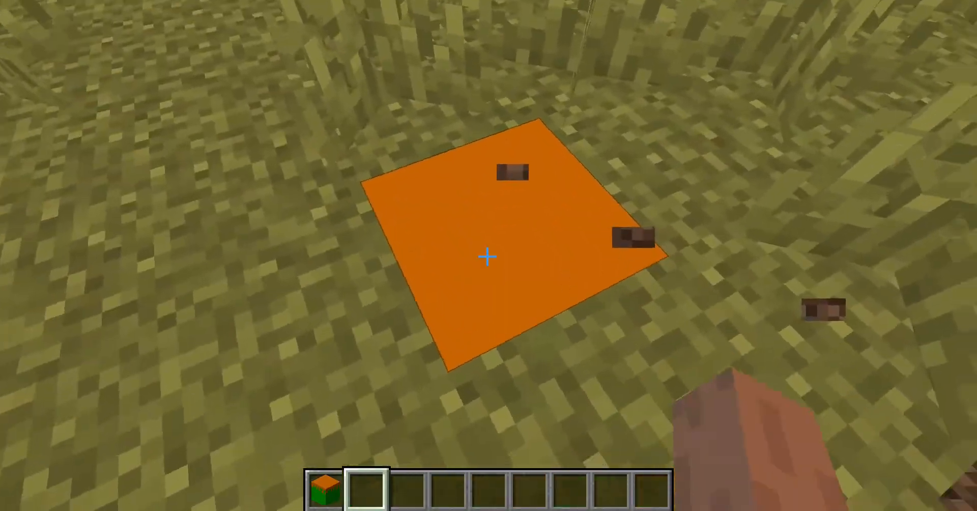
{"action": "scroll", "coordinate": [487, 257], "scroll_direction": "up", "scroll_amount": 1}
Dig away the grass and dirt around and beneath the placed custom block down to the stone.
{"action": "left_click", "coordinate": [488, 256]}
{"action": "left_click", "coordinate": [488, 257]}
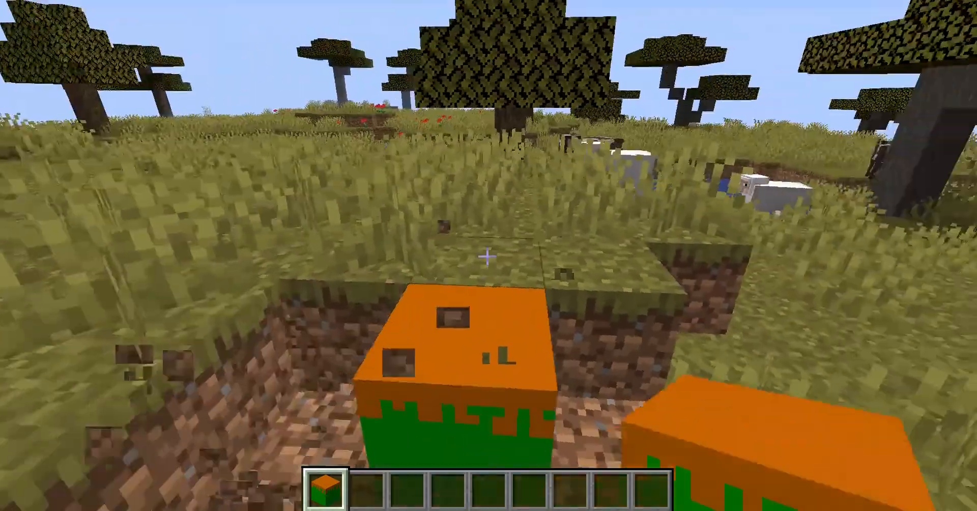
{"action": "left_click", "coordinate": [487, 256]}
{"action": "left_click", "coordinate": [488, 257]}
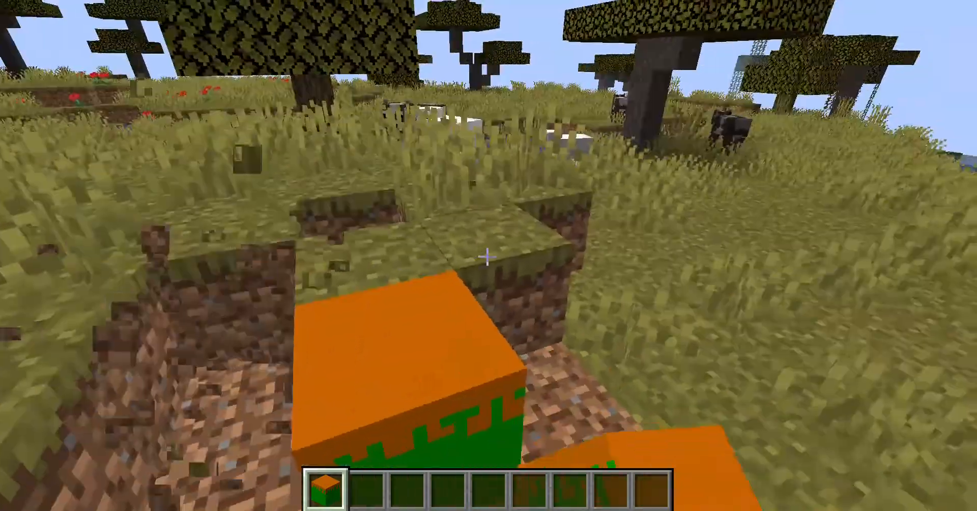
{"action": "left_click", "coordinate": [487, 256]}
{"action": "left_click", "coordinate": [487, 256]}
{"action": "left_click", "coordinate": [488, 256]}
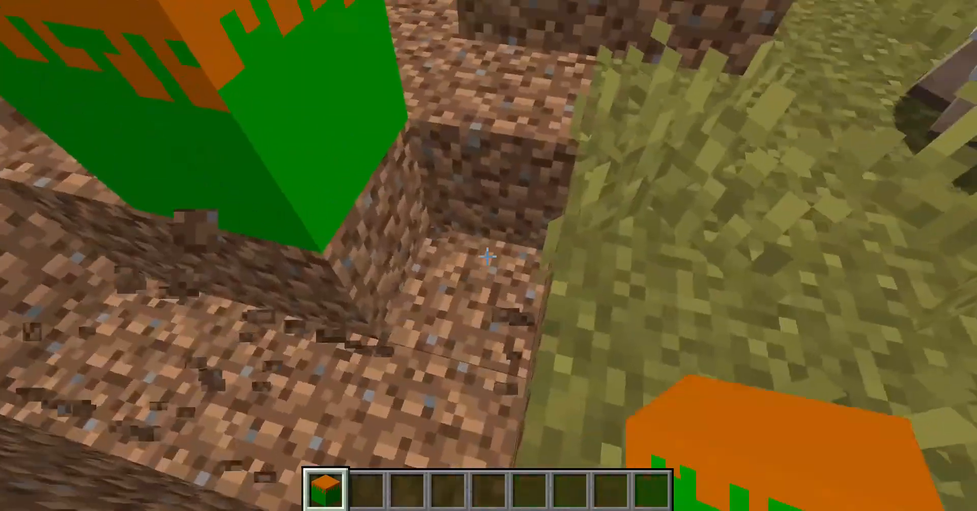
{"action": "left_click", "coordinate": [488, 257]}
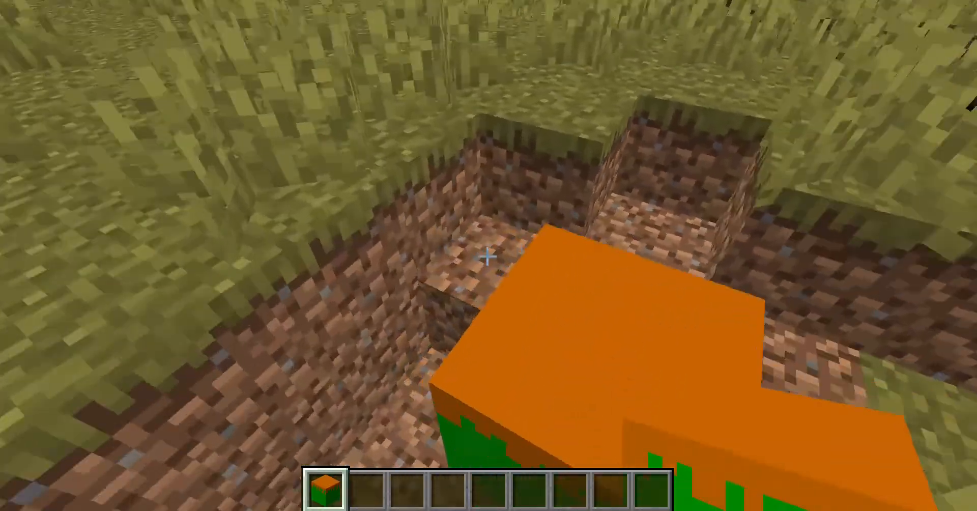
{"action": "left_click", "coordinate": [487, 256]}
{"action": "left_click", "coordinate": [488, 256]}
{"action": "left_click", "coordinate": [487, 256]}
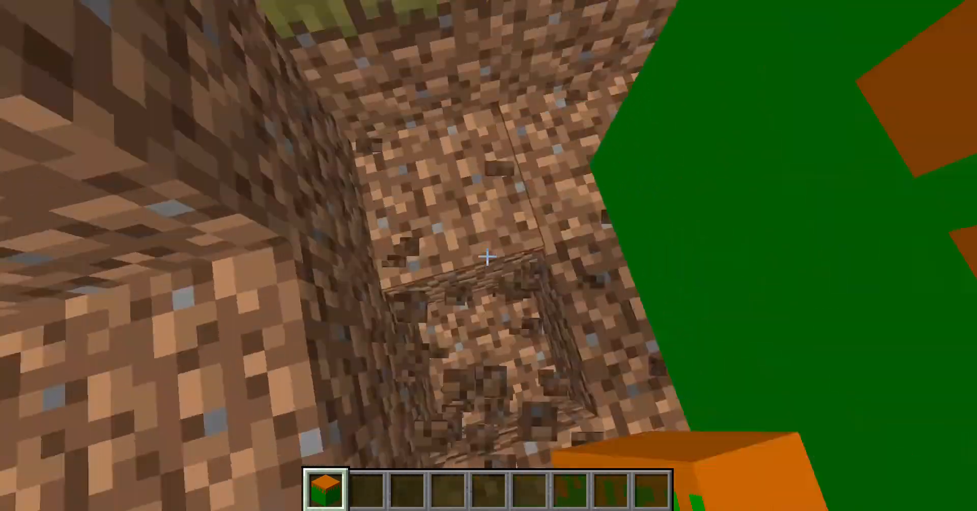
{"action": "left_click", "coordinate": [487, 257]}
{"action": "left_click", "coordinate": [487, 256]}
{"action": "left_click", "coordinate": [487, 256]}
{"action": "left_click", "coordinate": [487, 257]}
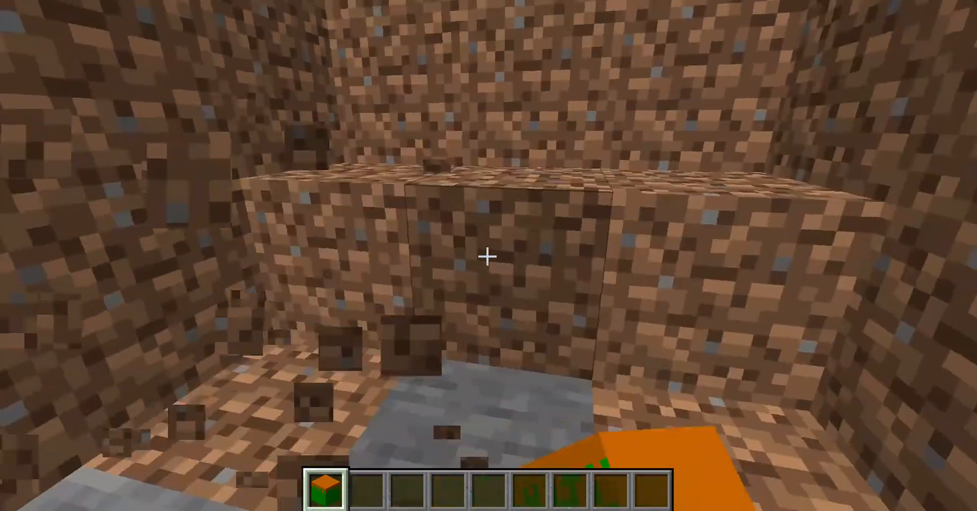
{"action": "left_click", "coordinate": [488, 256]}
{"action": "left_click", "coordinate": [487, 257]}
Switch to an empty hand and examine the custom block's top, sides and underside from above and inside the pit.
{"action": "scroll", "coordinate": [487, 257], "scroll_direction": "down", "scroll_amount": 1}
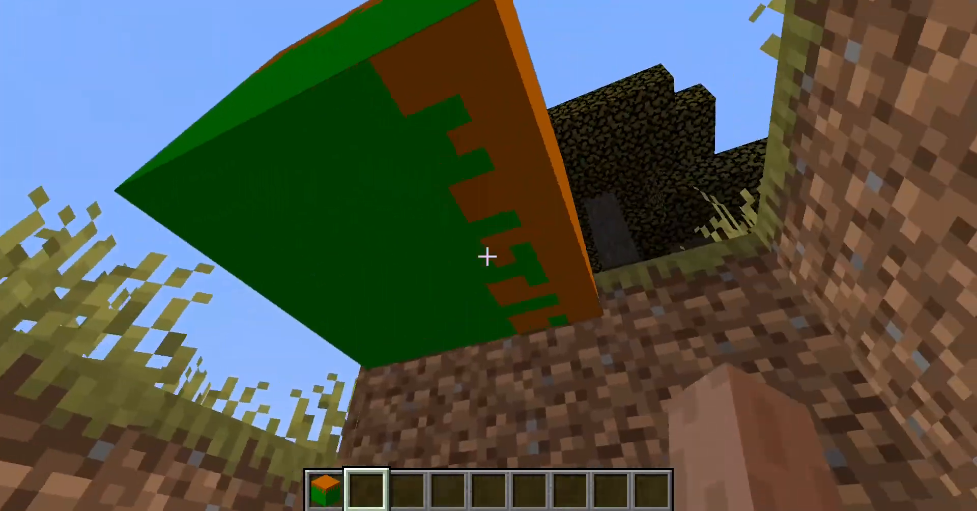
{"action": "key", "text": "space"}
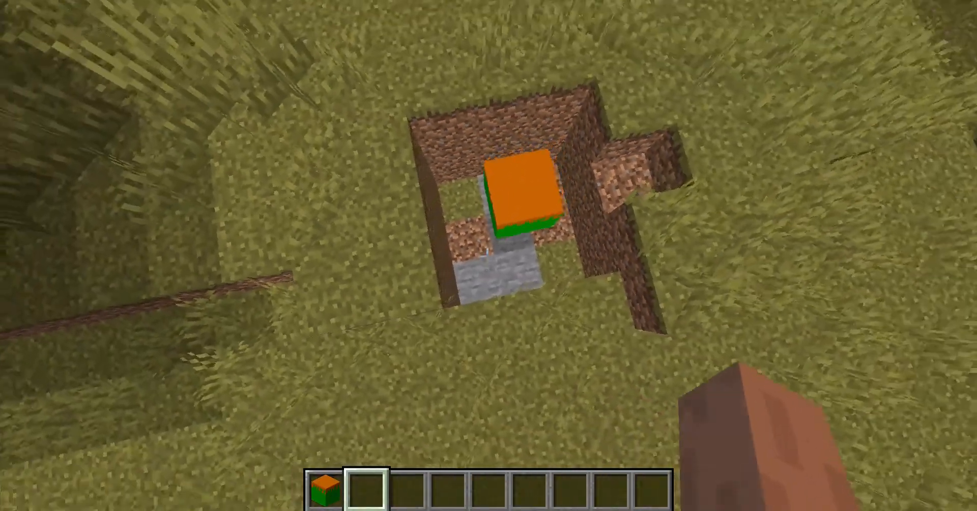
{"action": "key", "text": "d"}
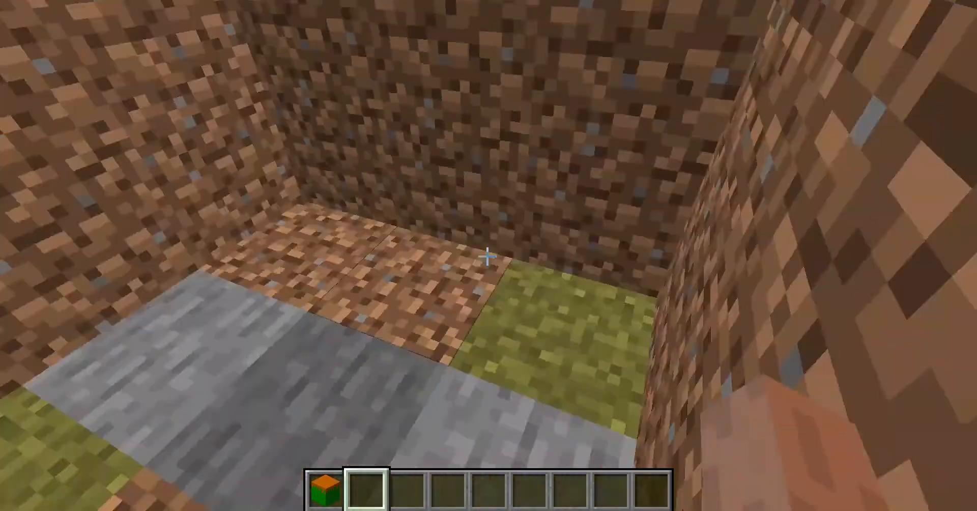
{"action": "key", "text": "w"}
{"action": "key", "text": "s"}
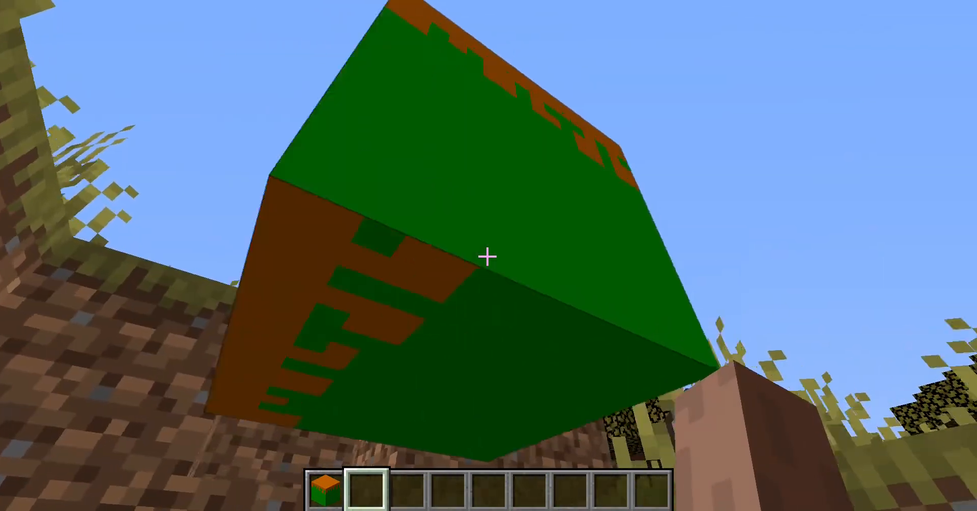
{"action": "key", "text": "d"}
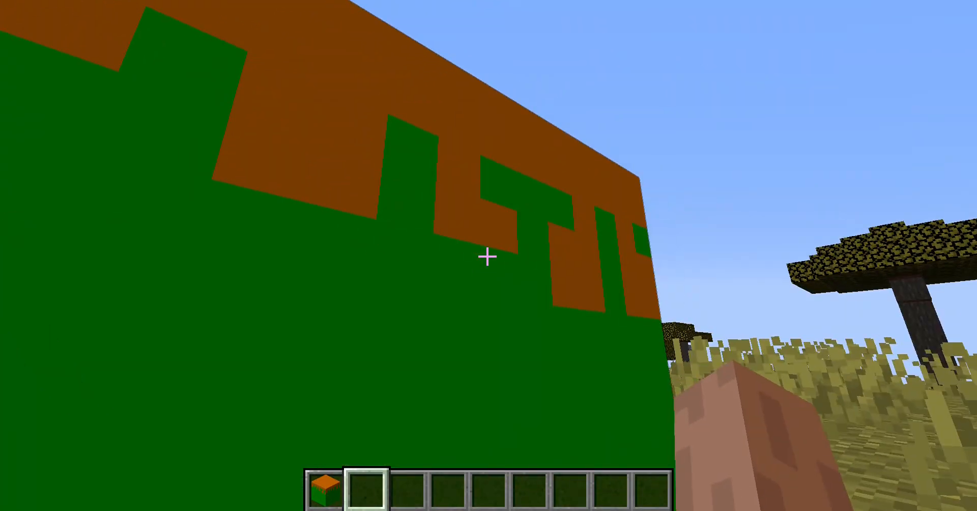
Widen the pit around the custom block by digging away more grass and dirt, and clear the tall grass at its edge.
{"action": "key", "text": "d"}
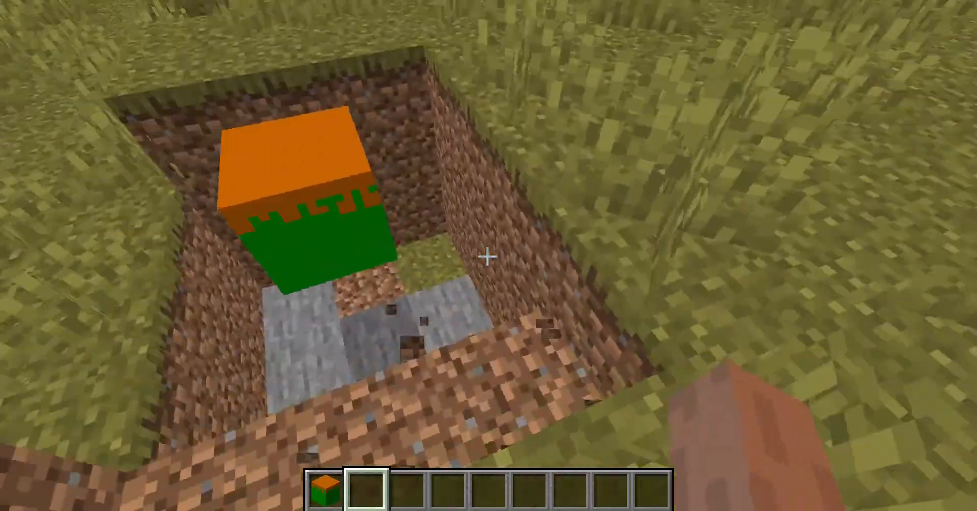
{"action": "left_click", "coordinate": [486, 256]}
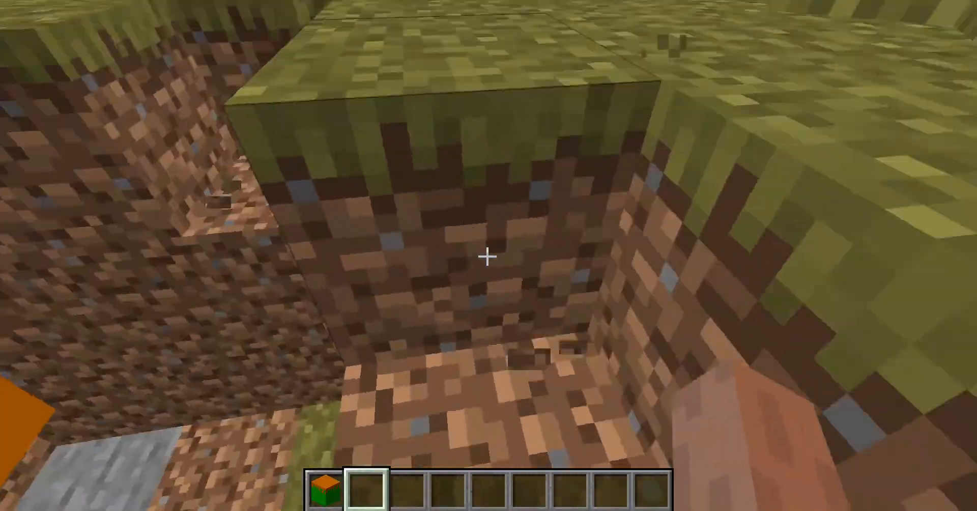
{"action": "left_click", "coordinate": [487, 257]}
{"action": "left_click", "coordinate": [487, 257]}
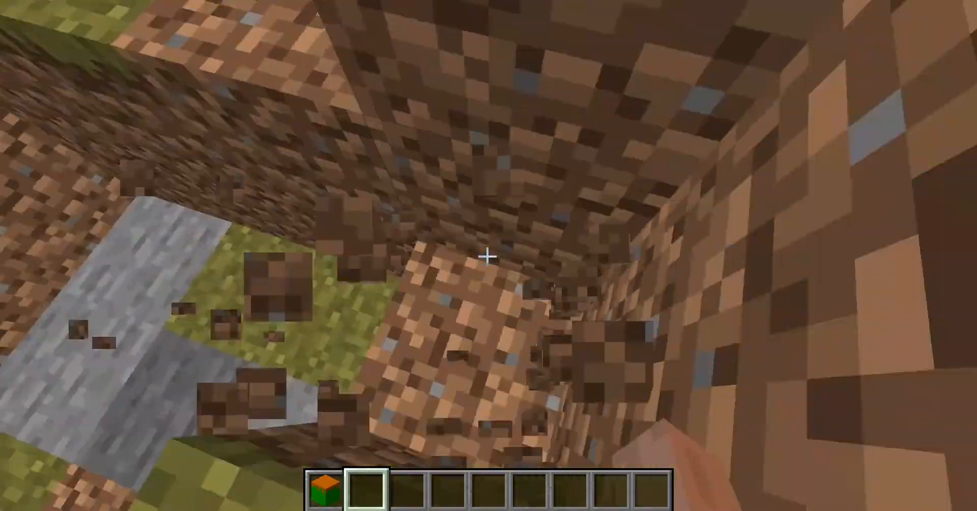
{"action": "left_click", "coordinate": [487, 257]}
{"action": "key", "text": "space"}
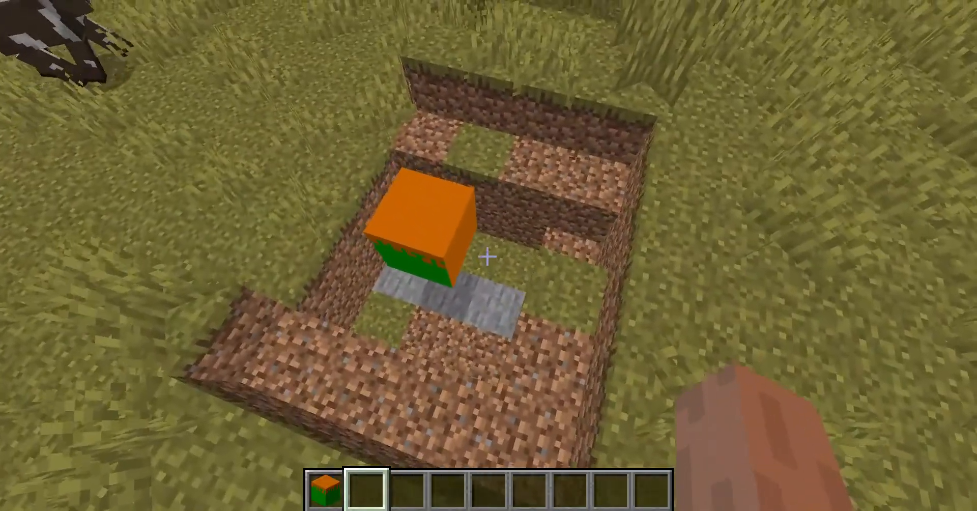
{"action": "key", "text": "shift"}
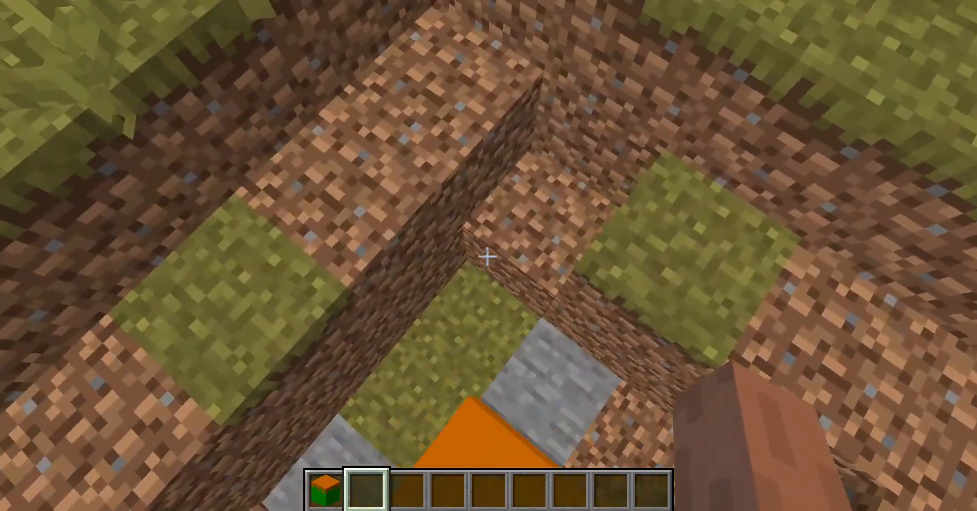
{"action": "key", "text": "s"}
{"action": "key", "text": "space"}
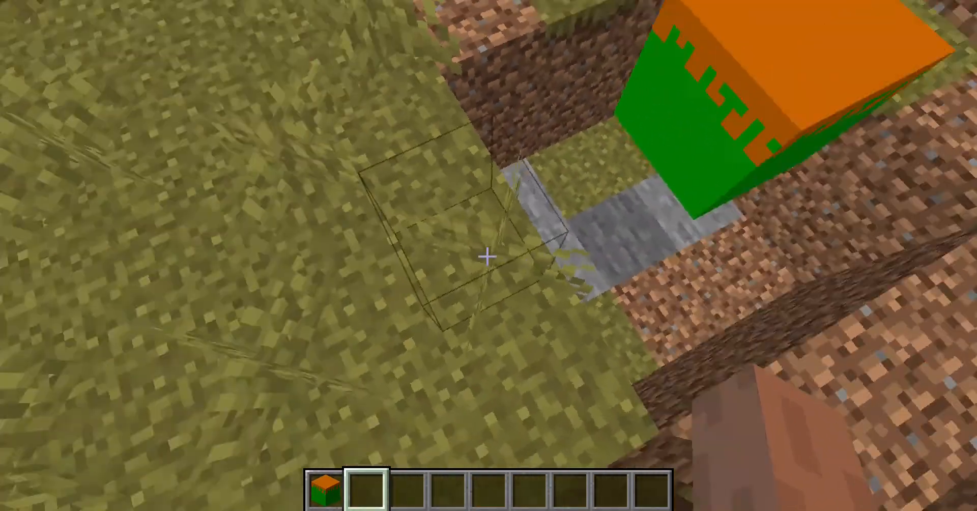
{"action": "left_click", "coordinate": [487, 257]}
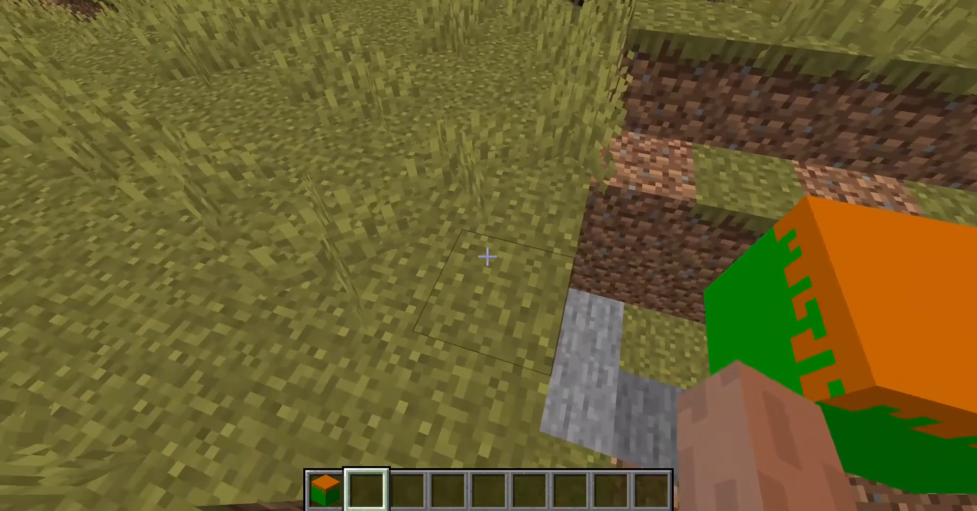
Add a grass block to the hotbar and lay a path of grass blocks across the pit up to the custom block.
{"action": "key", "text": "e"}
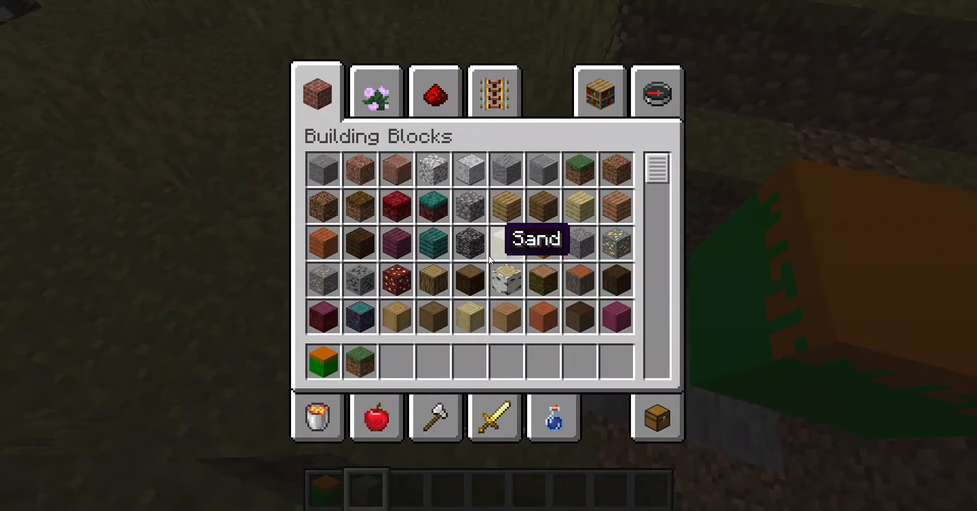
{"action": "left_click", "coordinate": [334, 167]}
{"action": "key", "text": "e"}
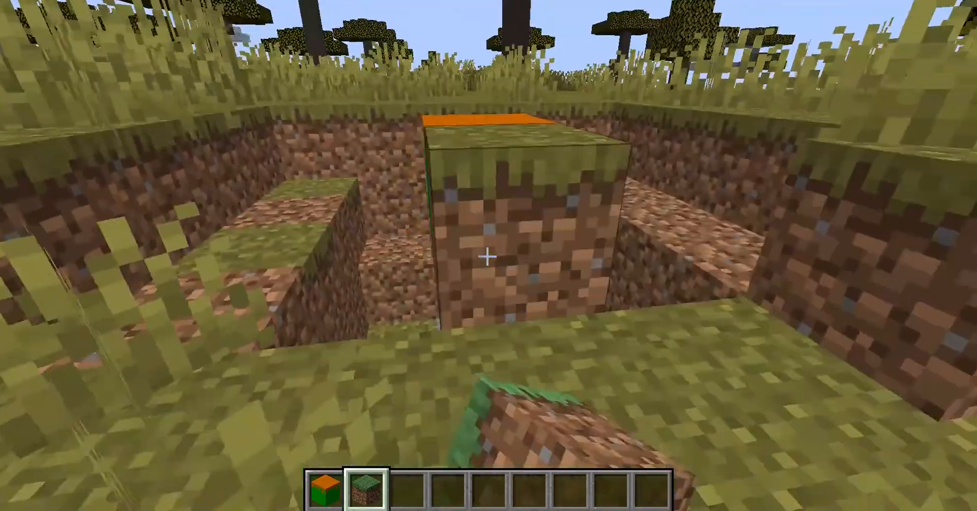
{"action": "key", "text": "w"}
{"action": "key", "text": "s"}
{"action": "key", "text": "space"}
{"action": "scroll", "coordinate": [486, 256], "scroll_direction": "down", "scroll_amount": 1}
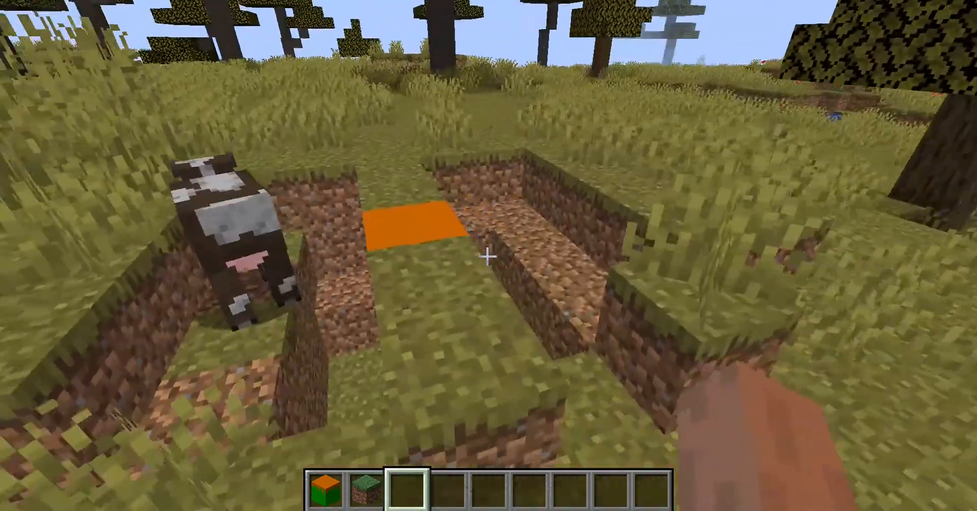
Walk along the grass path to the custom block with an empty hand and back away to its start.
{"action": "key", "text": "w"}
{"action": "key", "text": "a"}
{"action": "key", "text": "d"}
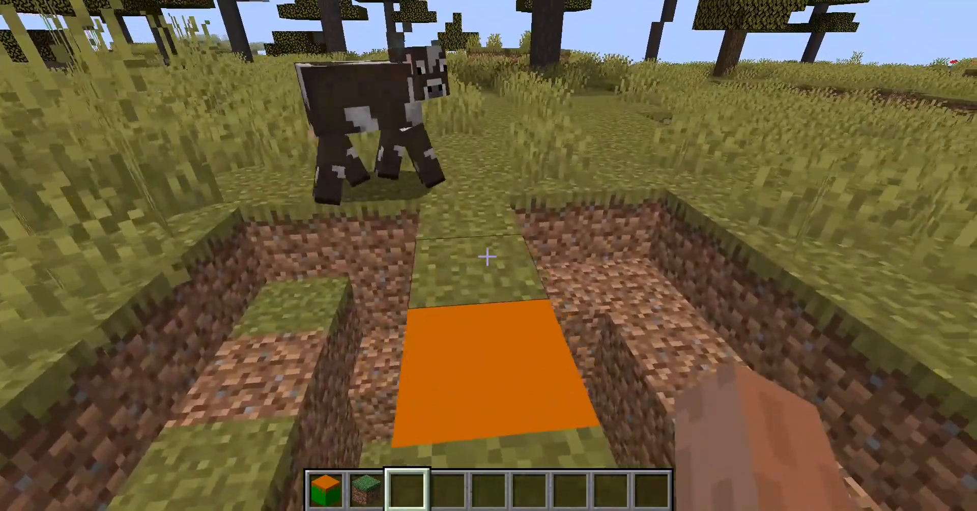
{"action": "key", "text": "s"}
{"action": "scroll", "coordinate": [487, 256], "scroll_direction": "up", "scroll_amount": 1}
{"action": "key", "text": "s"}
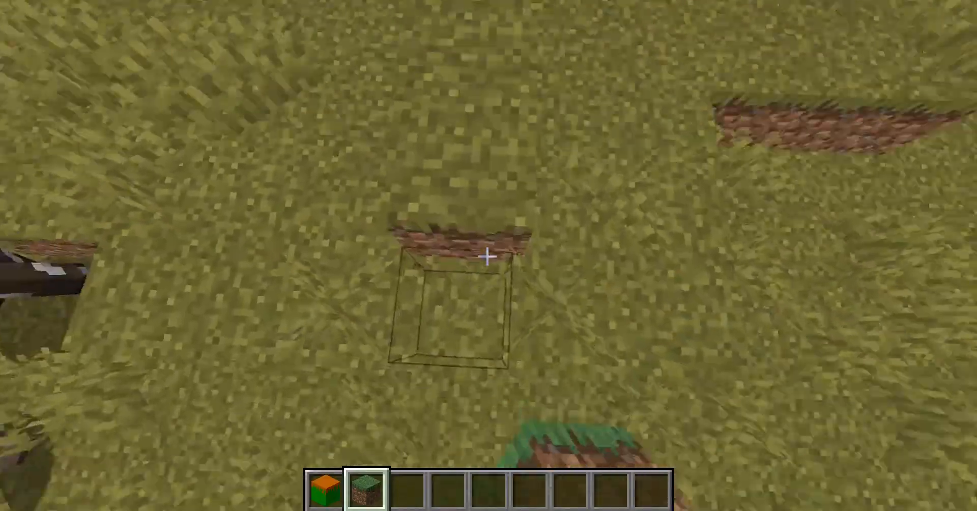
{"action": "scroll", "coordinate": [487, 256], "scroll_direction": "down", "scroll_amount": 1}
Cross the custom block, return to it from the far side and check the active status effects in the inventory.
{"action": "key", "text": "w"}
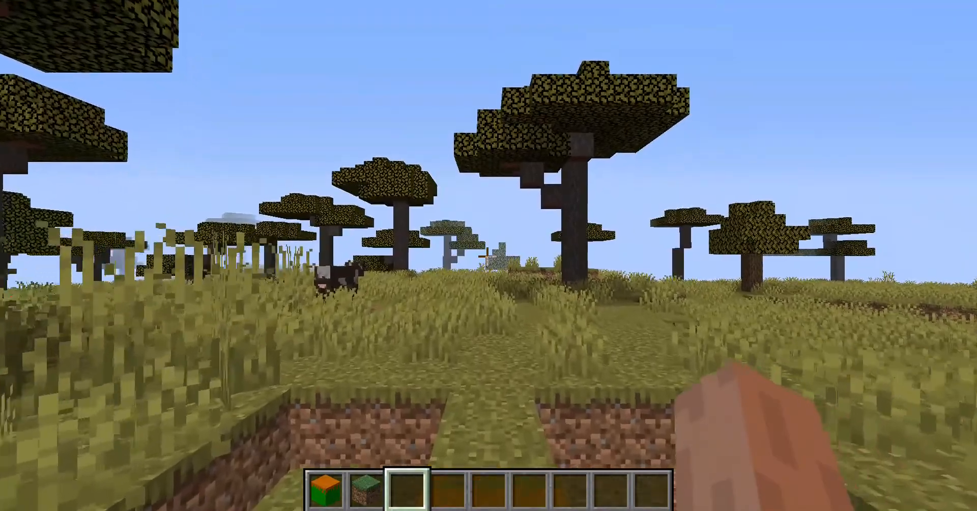
{"action": "key", "text": "w"}
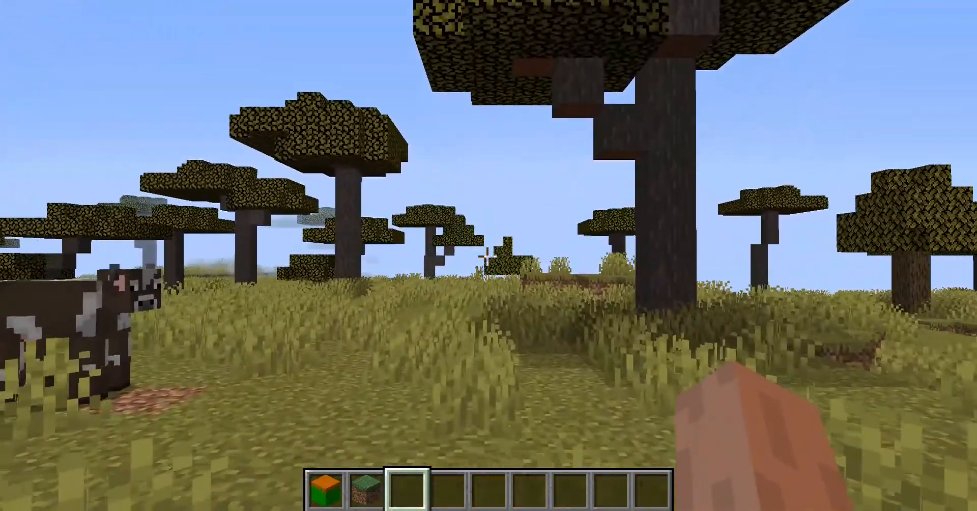
{"action": "key", "text": "w"}
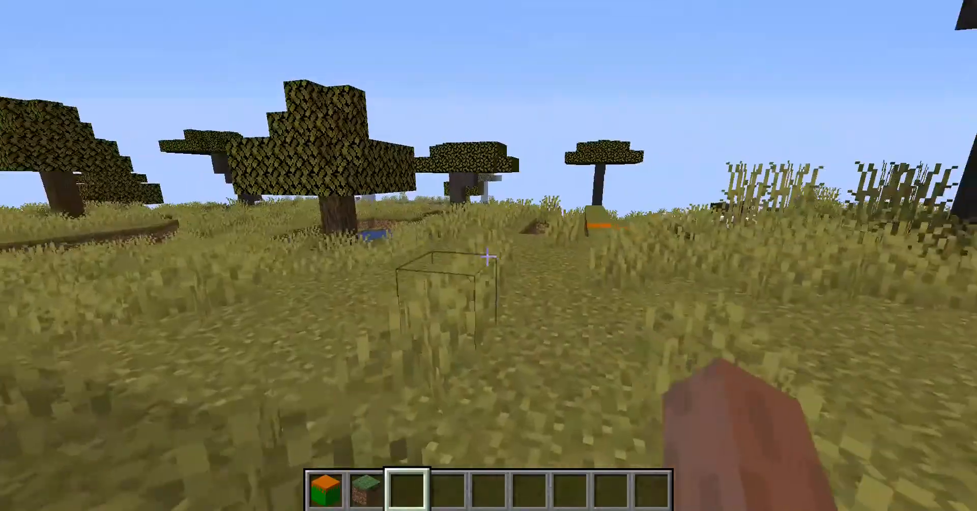
{"action": "key", "text": "w"}
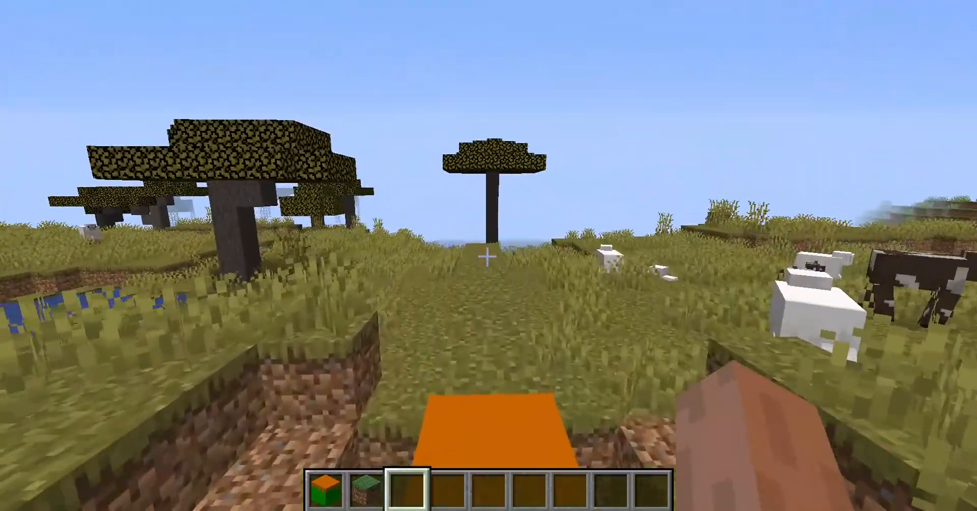
{"action": "key", "text": "e"}
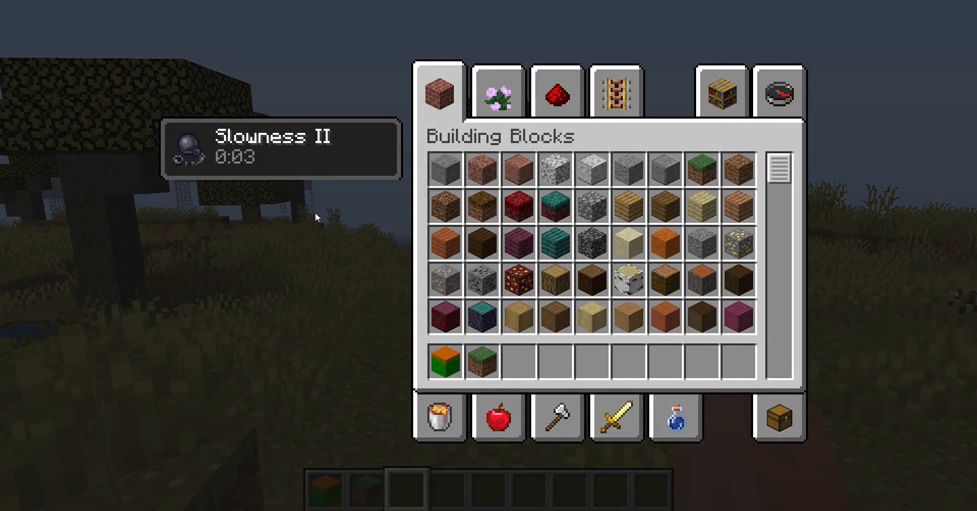
{"action": "key", "text": "e"}
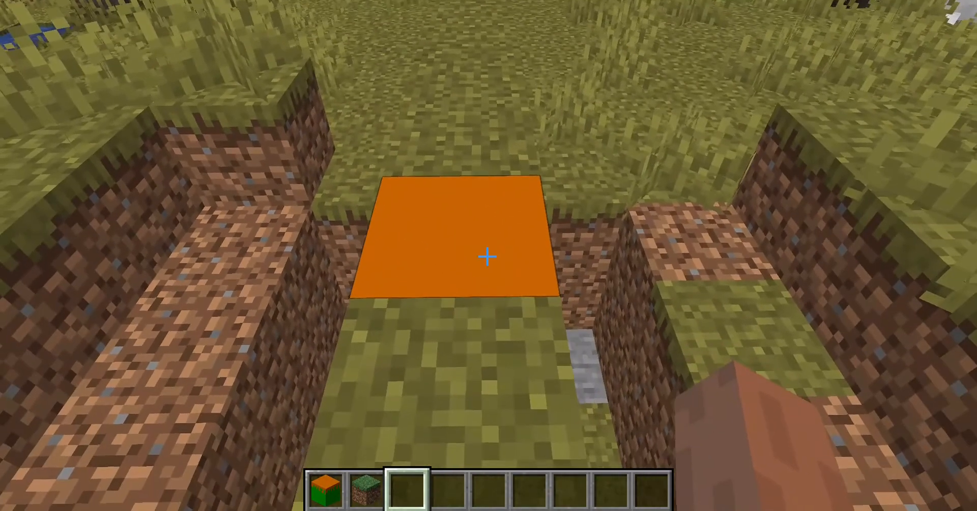
Walk over the custom block again and compare the inventory's active effects at the pit and after moving away.
{"action": "key", "text": "w"}
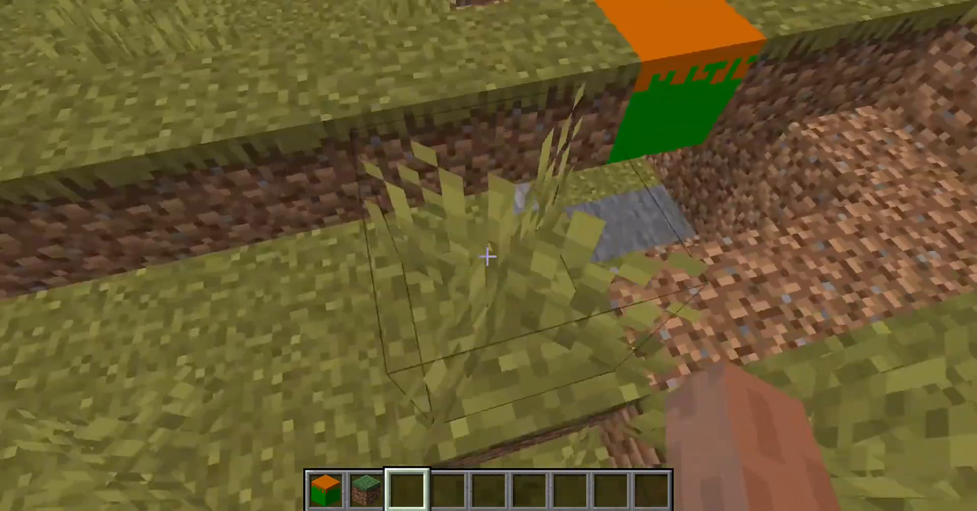
{"action": "key", "text": "w"}
{"action": "key", "text": "e"}
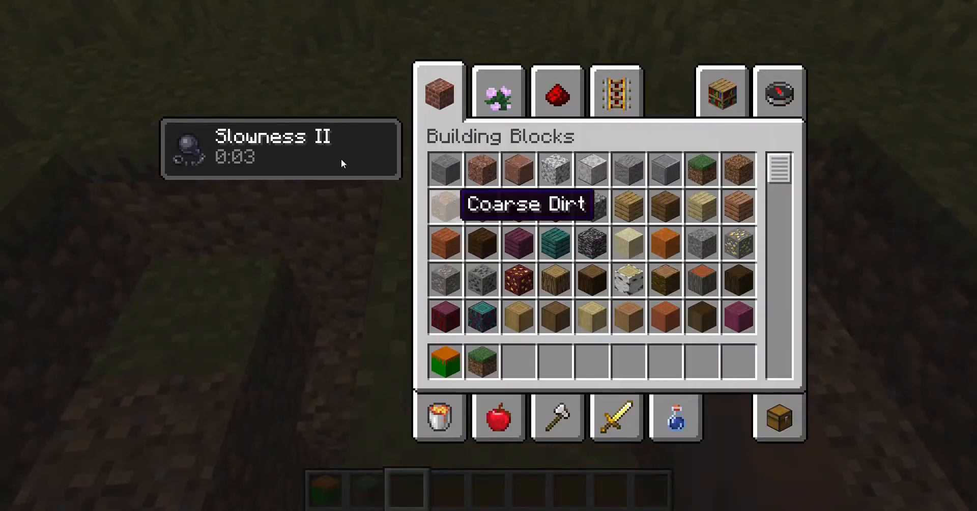
{"action": "key", "text": "e"}
{"action": "key", "text": "shift"}
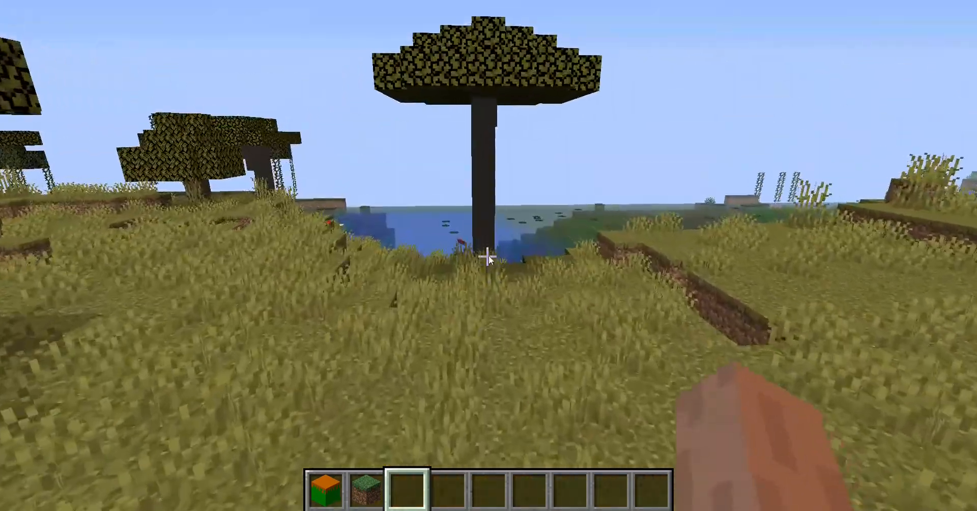
{"action": "key", "text": "e"}
{"action": "key", "text": "e"}
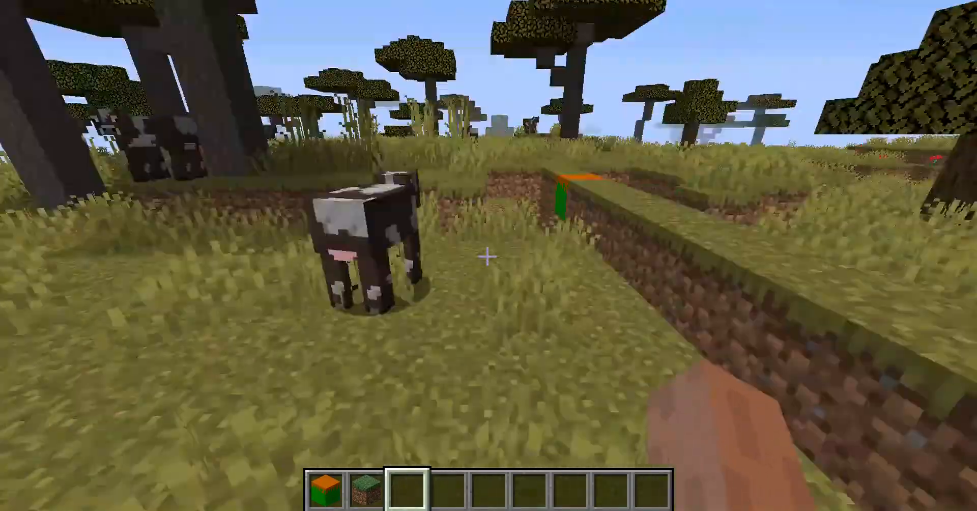
Select the Grass green block and place more of them beside the first, replacing grass blocks of the path.
{"action": "scroll", "coordinate": [488, 255], "scroll_direction": "up", "scroll_amount": 2}
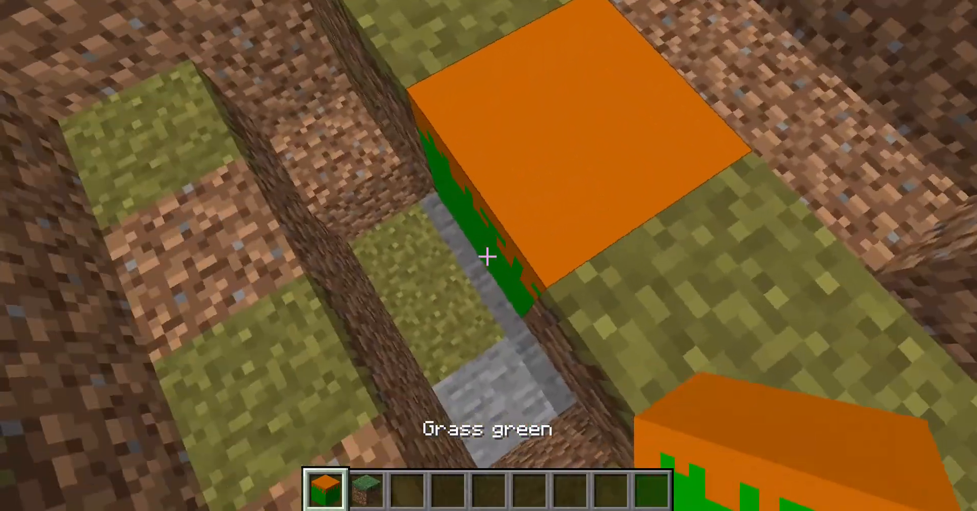
{"action": "right_click", "coordinate": [487, 256]}
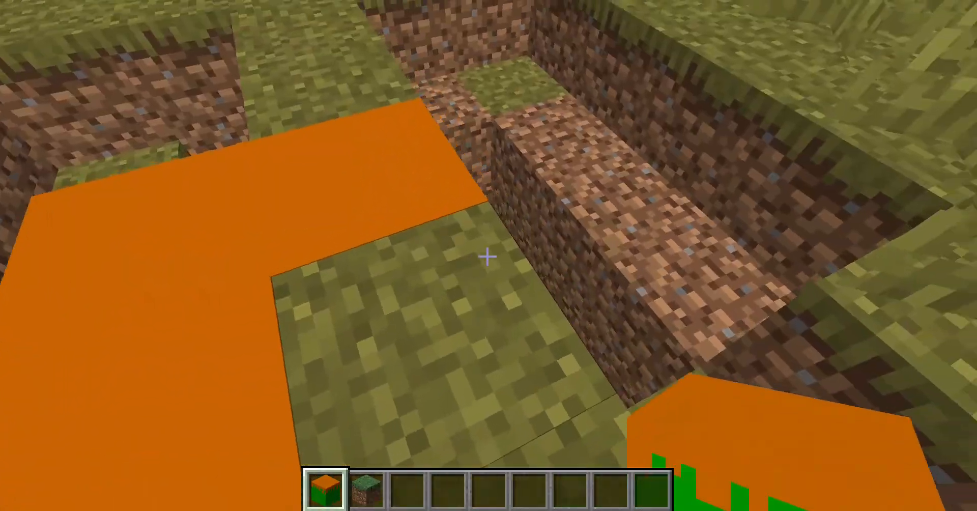
{"action": "left_click", "coordinate": [486, 257]}
{"action": "right_click", "coordinate": [486, 257]}
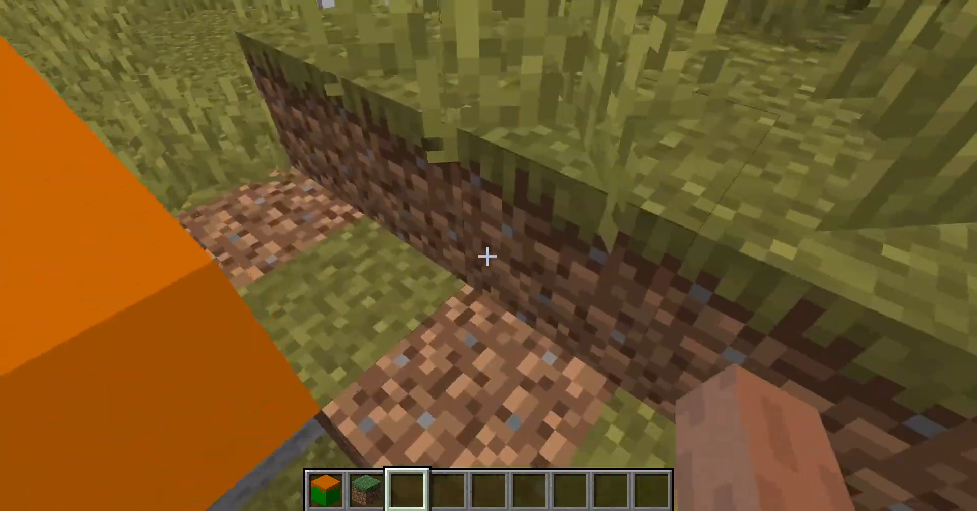
Switch the camera to the third-person view facing the player character.
{"action": "key", "text": "F5"}
{"action": "key", "text": "F5"}
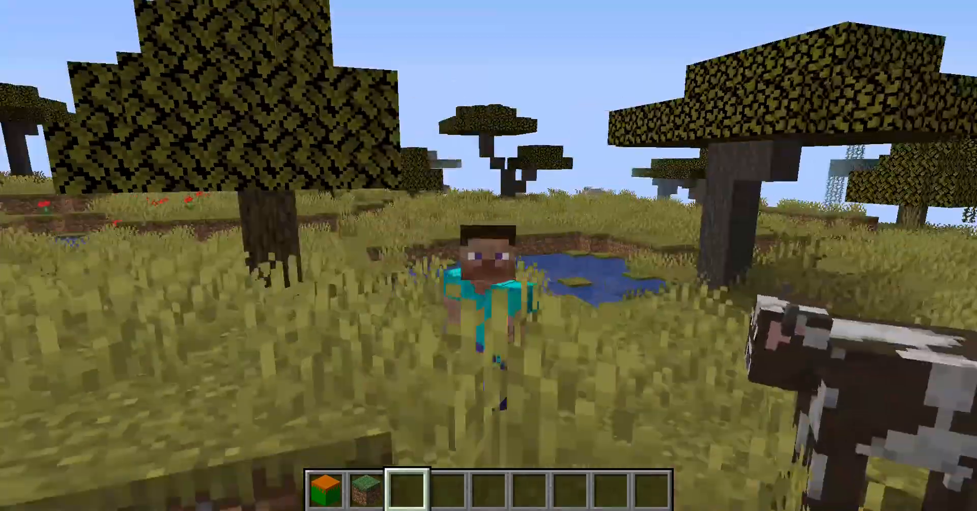